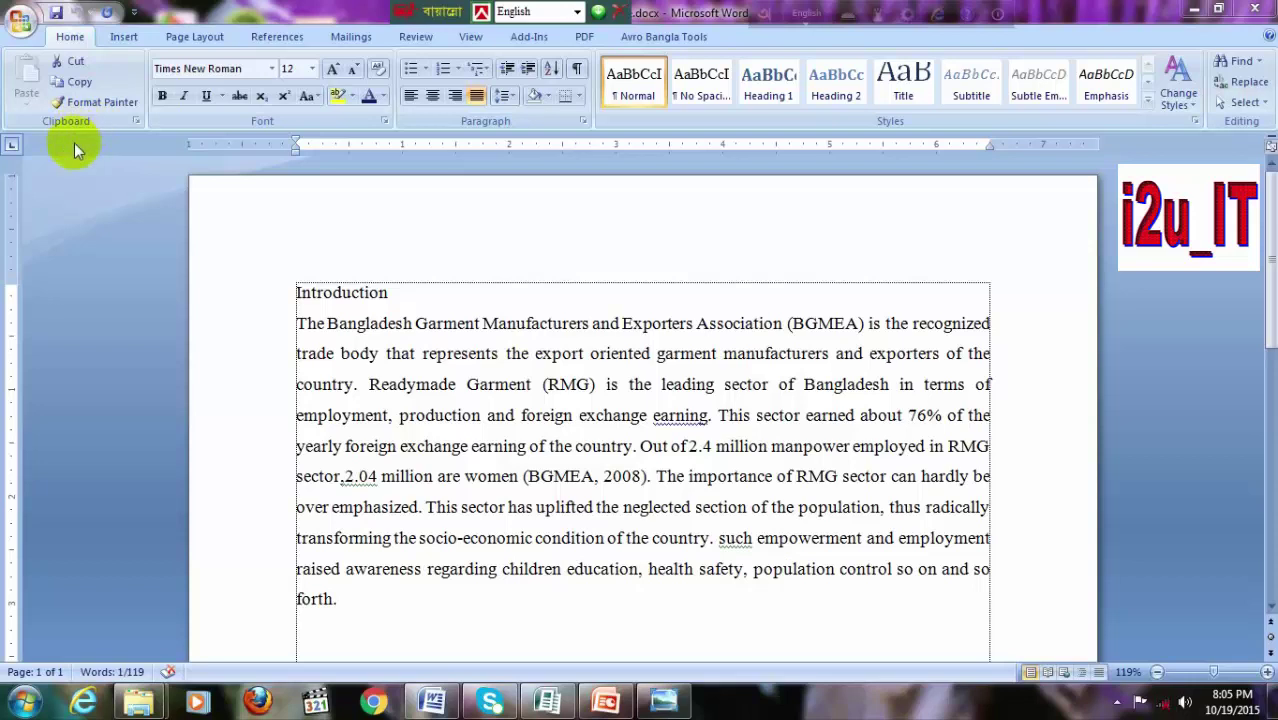
Select the two sentences from "This sector earned about 76%" through "(BGMEA, 2008).".
{"action": "left_click", "coordinate": [285, 293]}
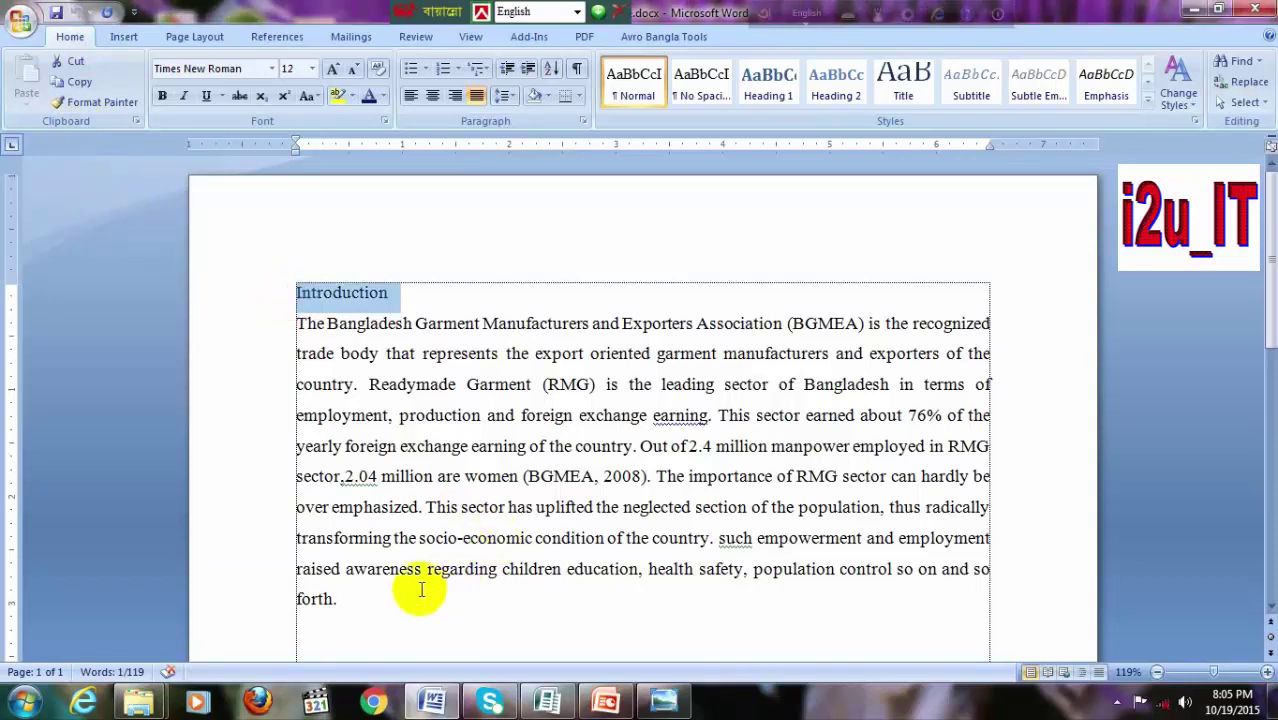
{"action": "left_click", "coordinate": [274, 330]}
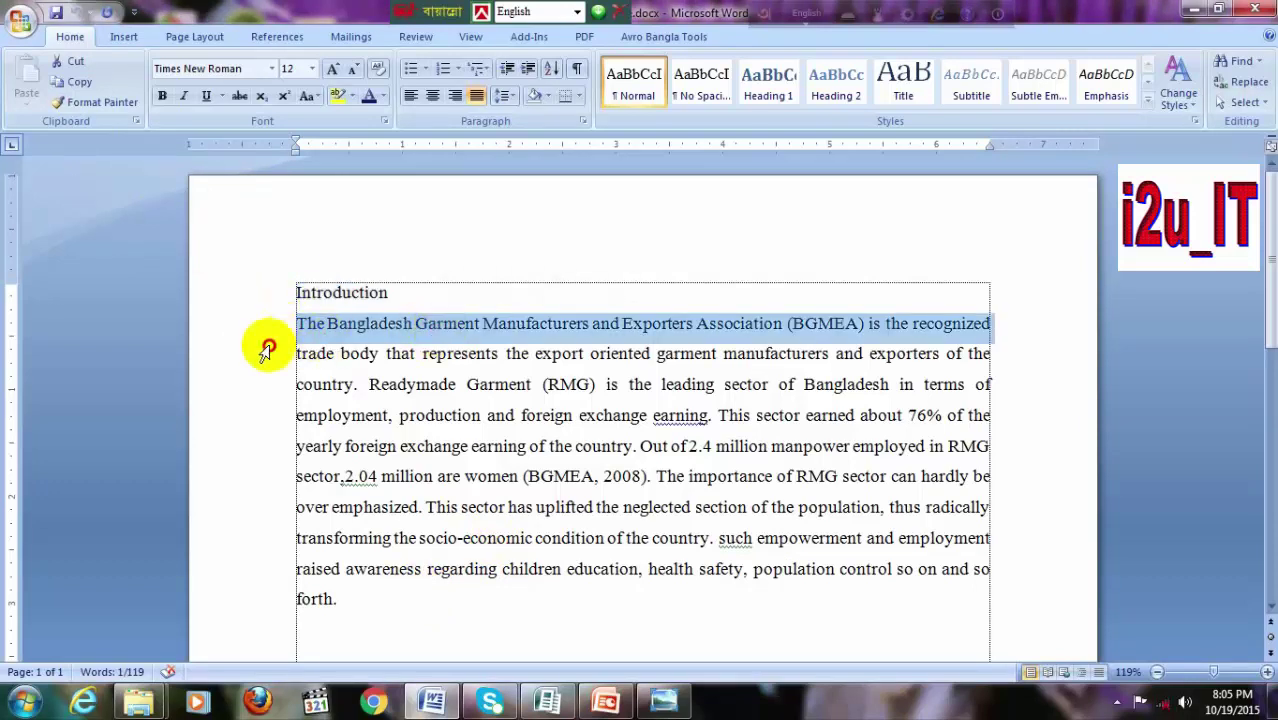
{"action": "left_click", "coordinate": [265, 348], "text": "shift"}
{"action": "left_click", "coordinate": [287, 446]}
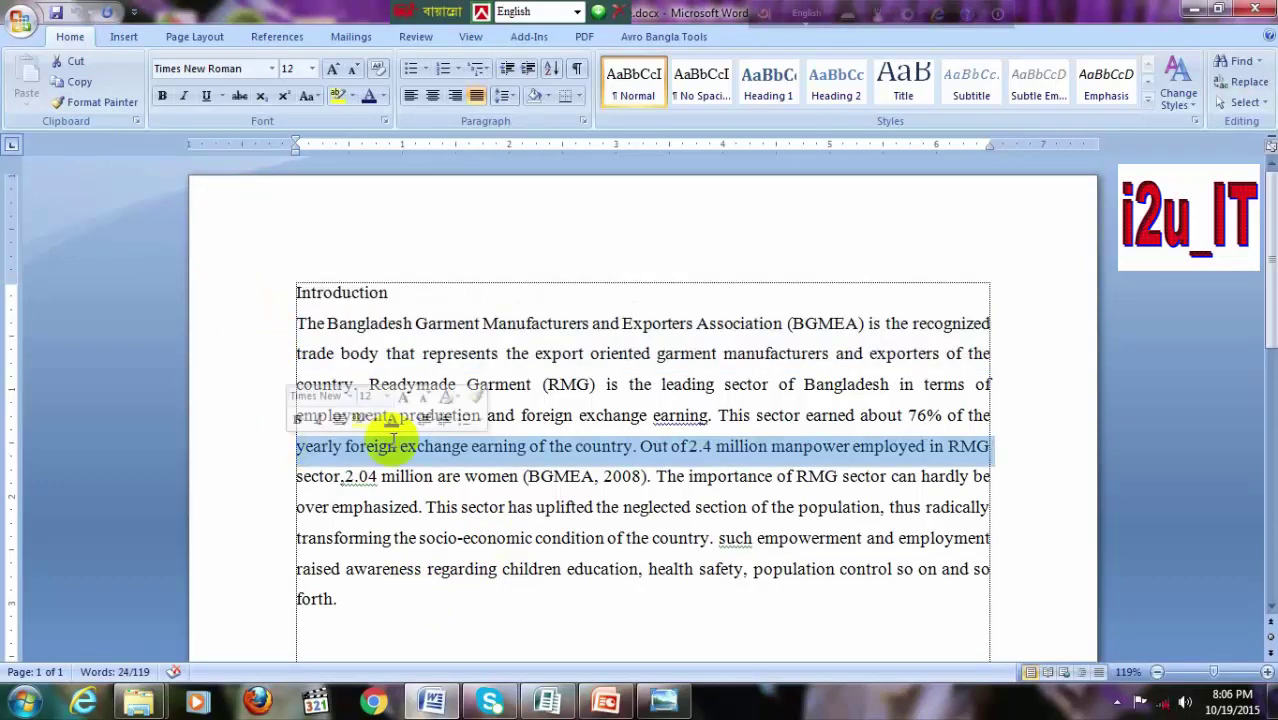
{"action": "mouse_move", "coordinate": [733, 415]}
{"action": "left_mouse_down"}
{"action": "mouse_move", "coordinate": [647, 460]}
{"action": "mouse_move", "coordinate": [647, 477]}
{"action": "left_mouse_up"}
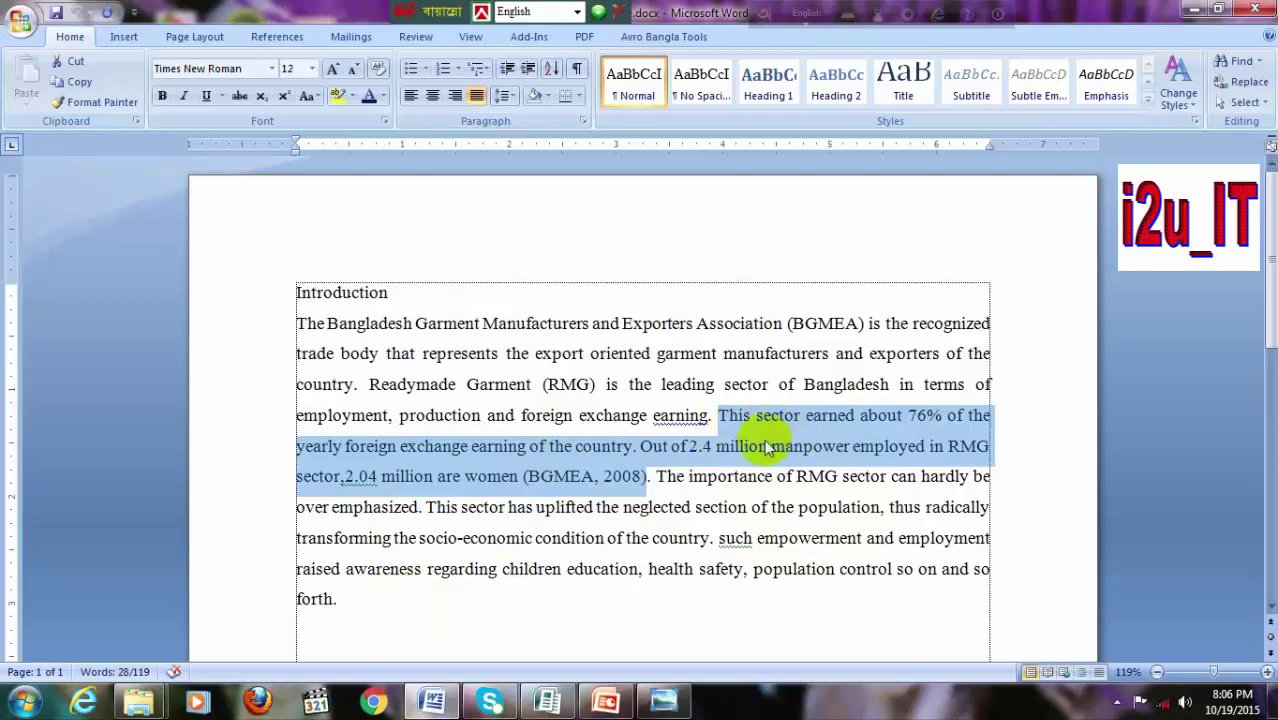
{"action": "left_click", "coordinate": [718, 416]}
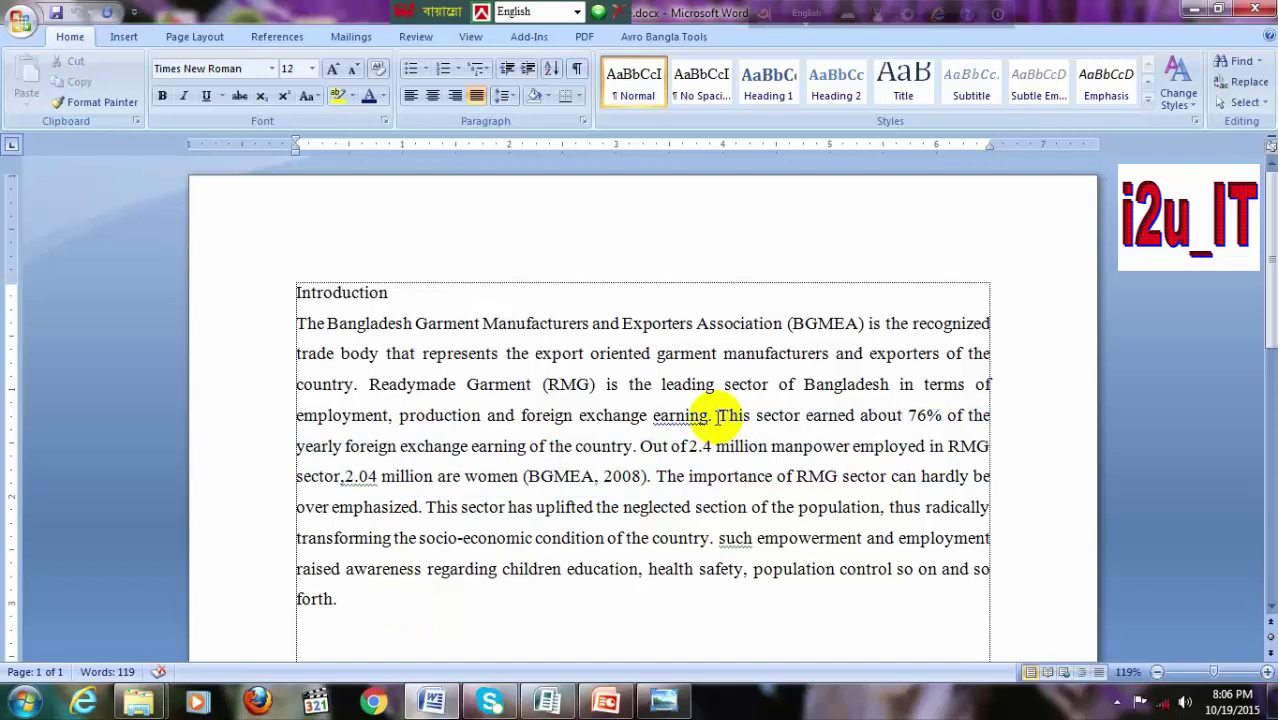
{"action": "left_click_drag", "start_coordinate": [718, 416], "coordinate": [652, 485]}
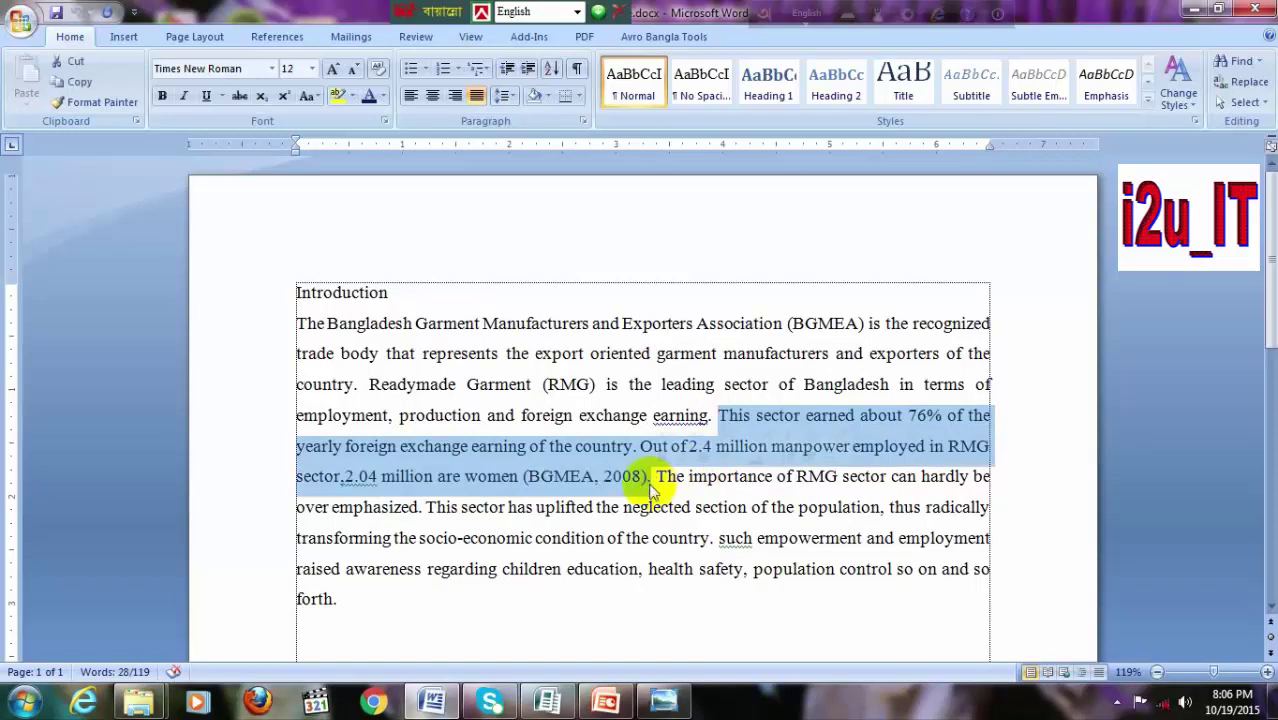
{"action": "left_click", "coordinate": [720, 416]}
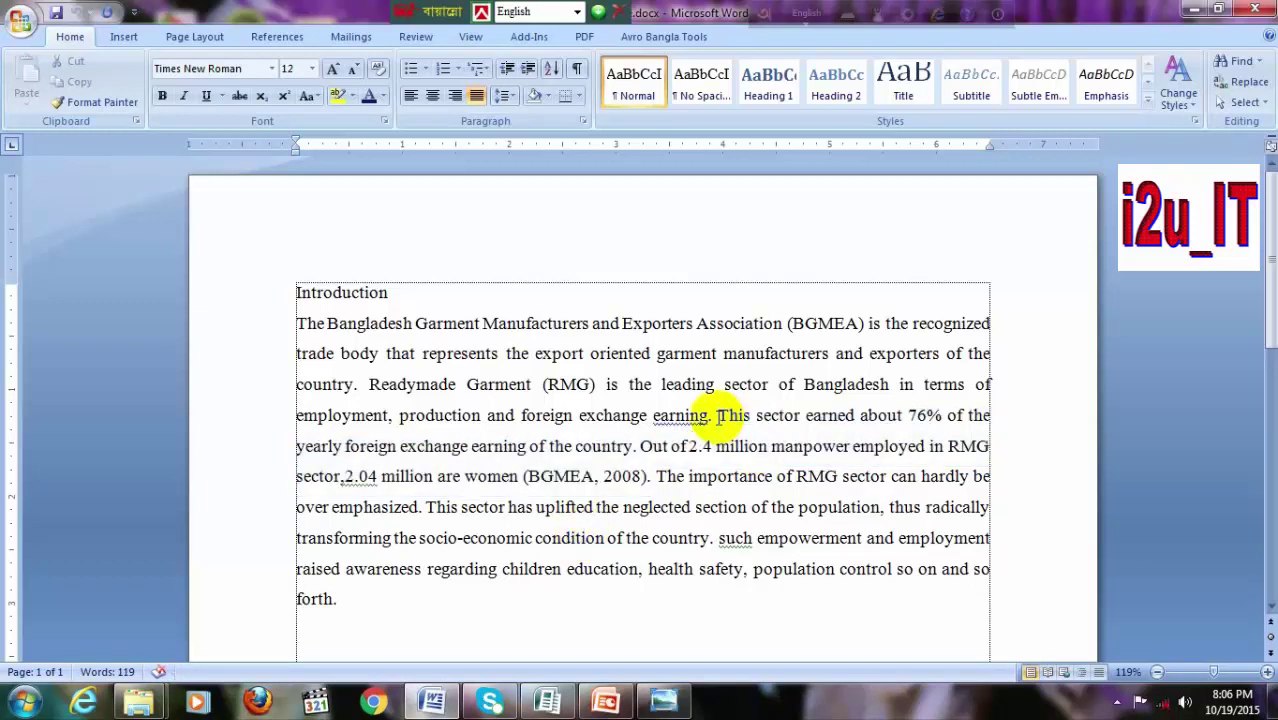
{"action": "key", "text": "shift+Right"}
{"action": "key", "text": "shift+Right"}
{"action": "key", "text": "shift+Right"}
{"action": "key", "text": "shift+Right"}
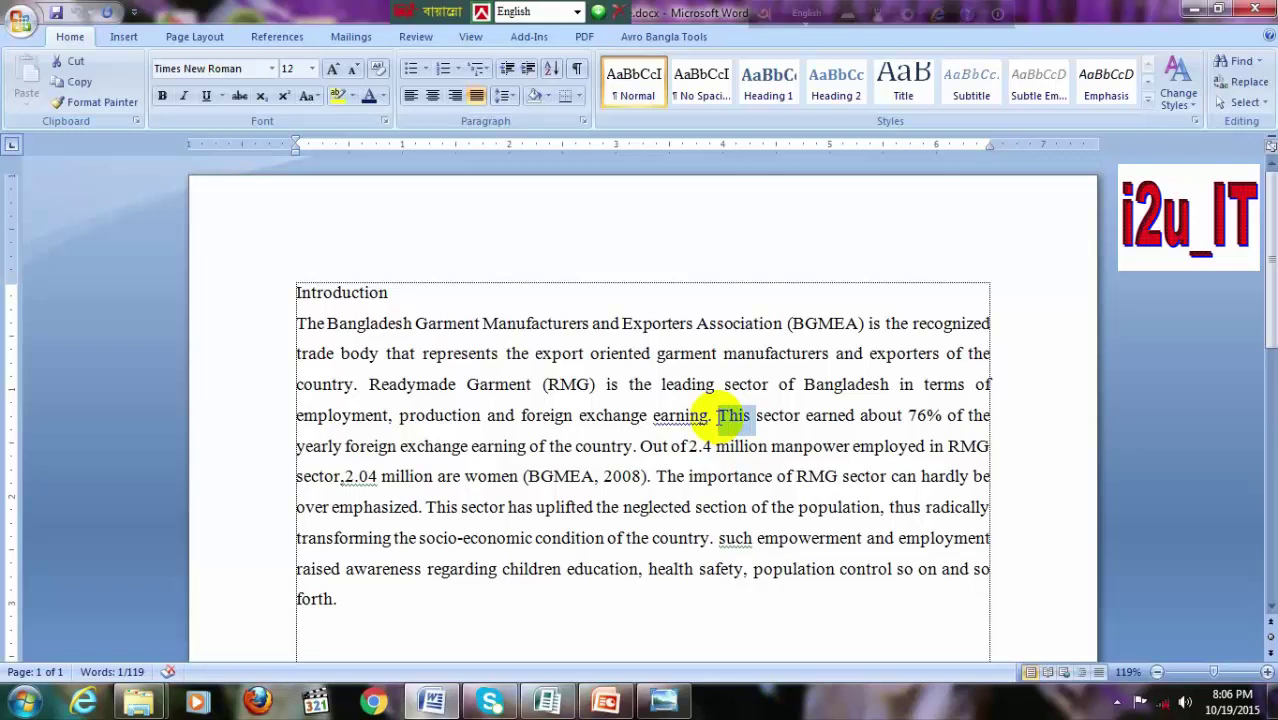
{"action": "key", "text": "shift+Right"}
{"action": "key", "text": "shift+Right"}
{"action": "key", "text": "shift+Right"}
{"action": "key", "text": "shift+Right"}
{"action": "key", "text": "shift+Right"}
{"action": "key", "text": "shift+Right"}
{"action": "key", "text": "shift+Right"}
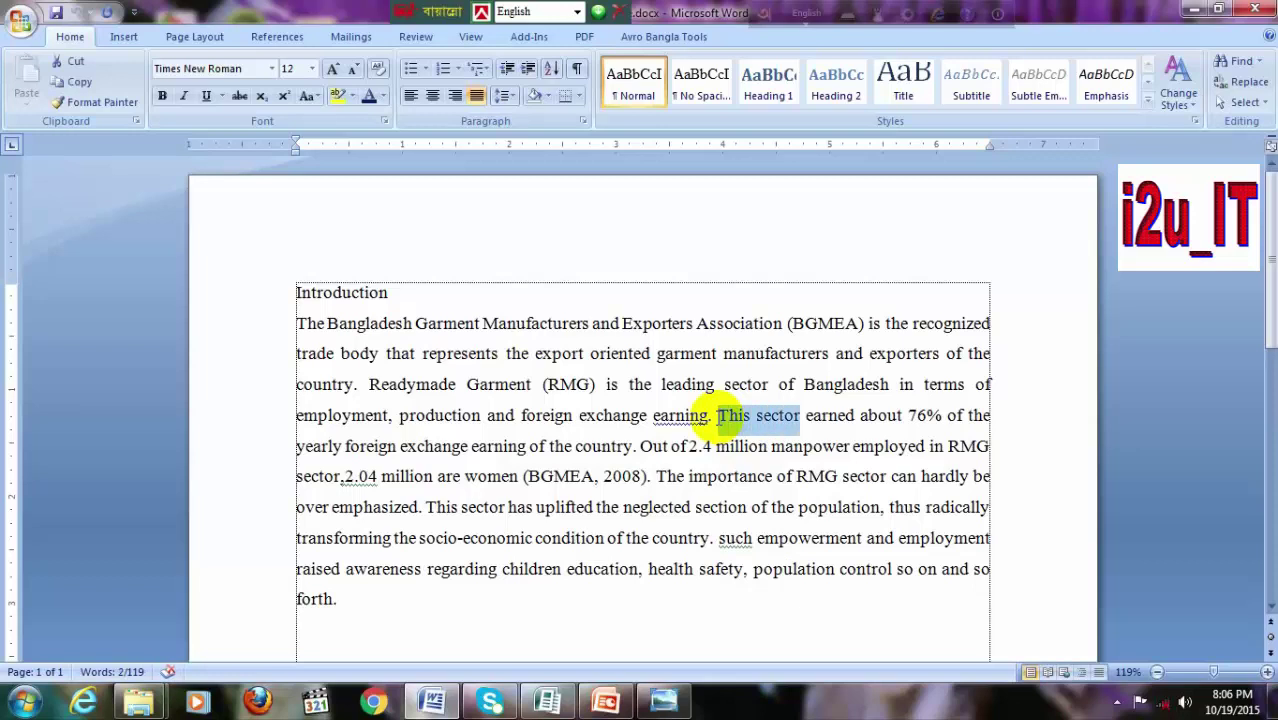
{"action": "key", "text": "shift+Down"}
{"action": "key", "text": "shift+Down"}
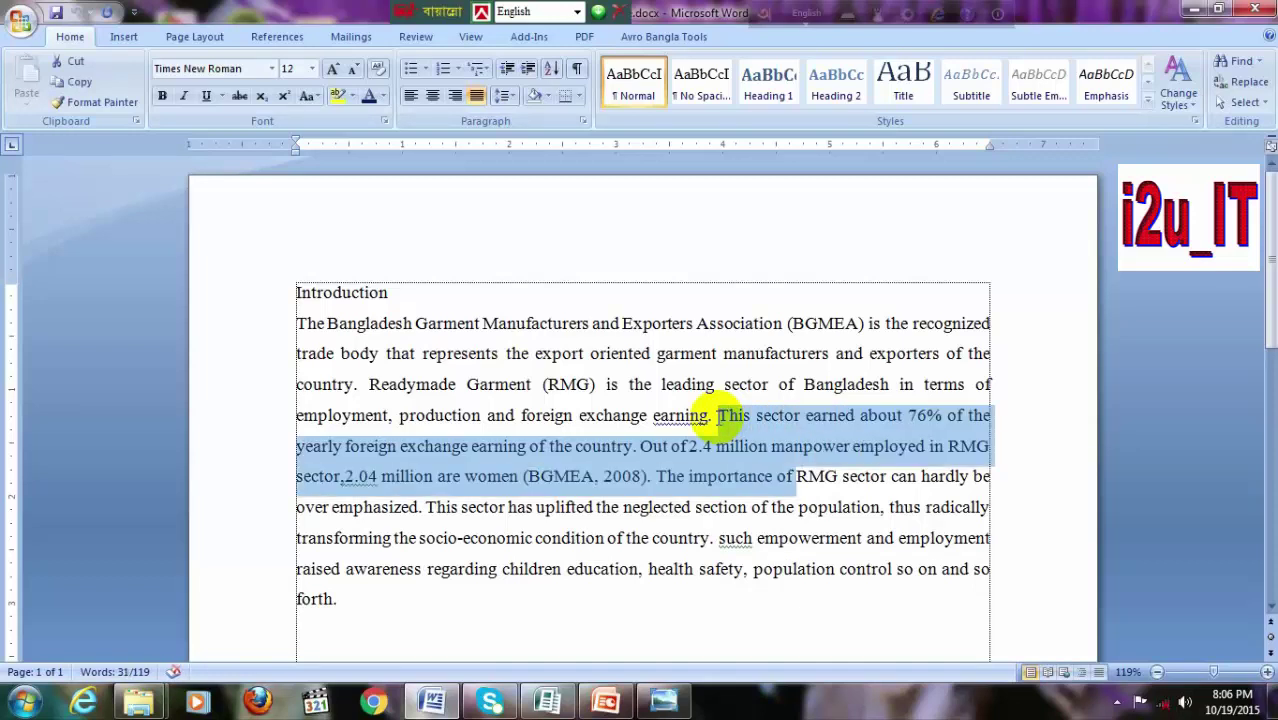
{"action": "key", "text": "shift+Left"}
{"action": "key", "text": "shift+Left"}
{"action": "key", "text": "shift+Left"}
{"action": "key", "text": "shift+Left"}
{"action": "key", "text": "shift+Left"}
{"action": "key", "text": "shift+Left"}
{"action": "key", "text": "shift+Left"}
{"action": "key", "text": "shift+Left"}
{"action": "key", "text": "shift+Left"}
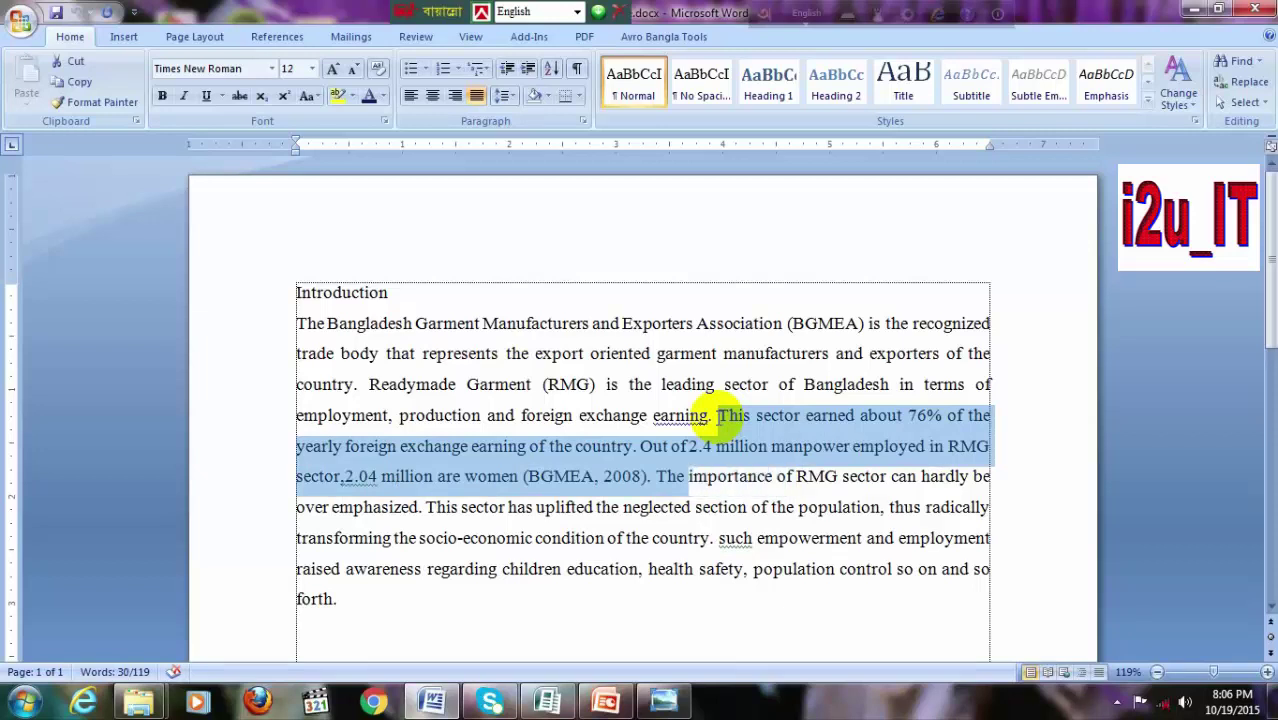
{"action": "key", "text": "shift+Left"}
{"action": "key", "text": "shift+Left"}
{"action": "key", "text": "shift+Left"}
{"action": "key", "text": "shift+Left"}
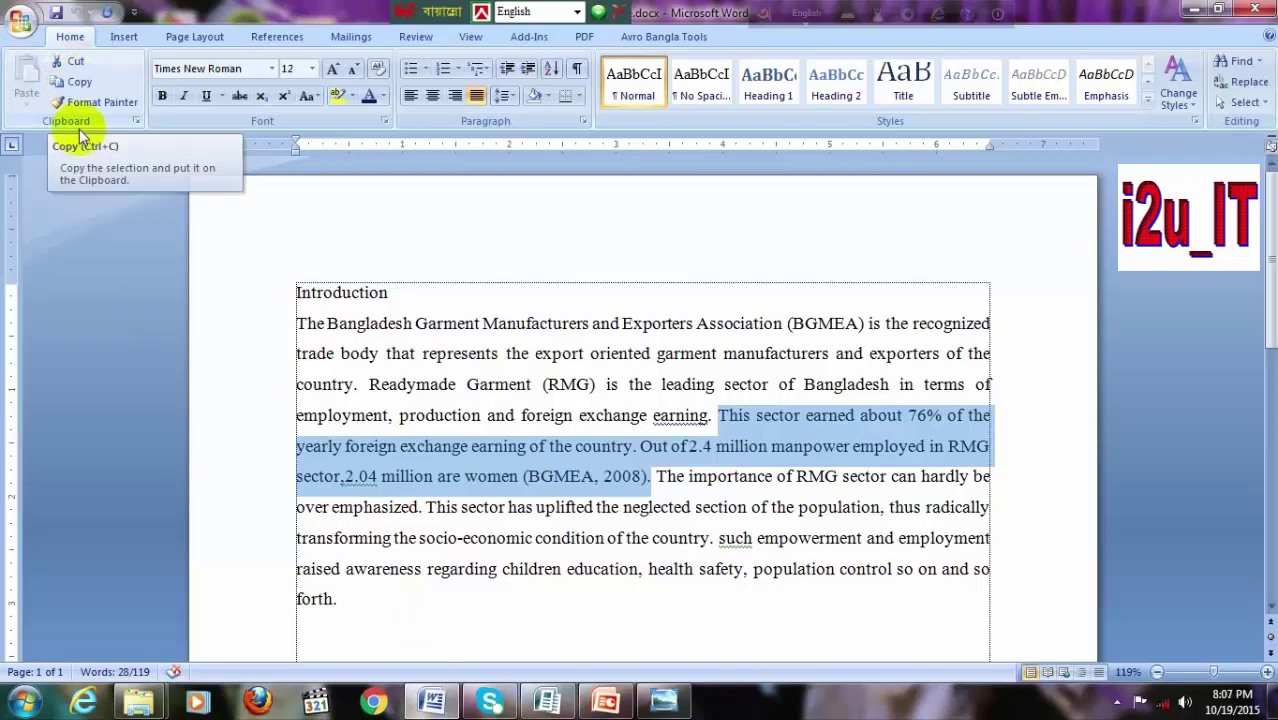
Copy the 76% sentences and paste them onto the empty line below "forth.".
{"action": "left_click", "coordinate": [80, 85]}
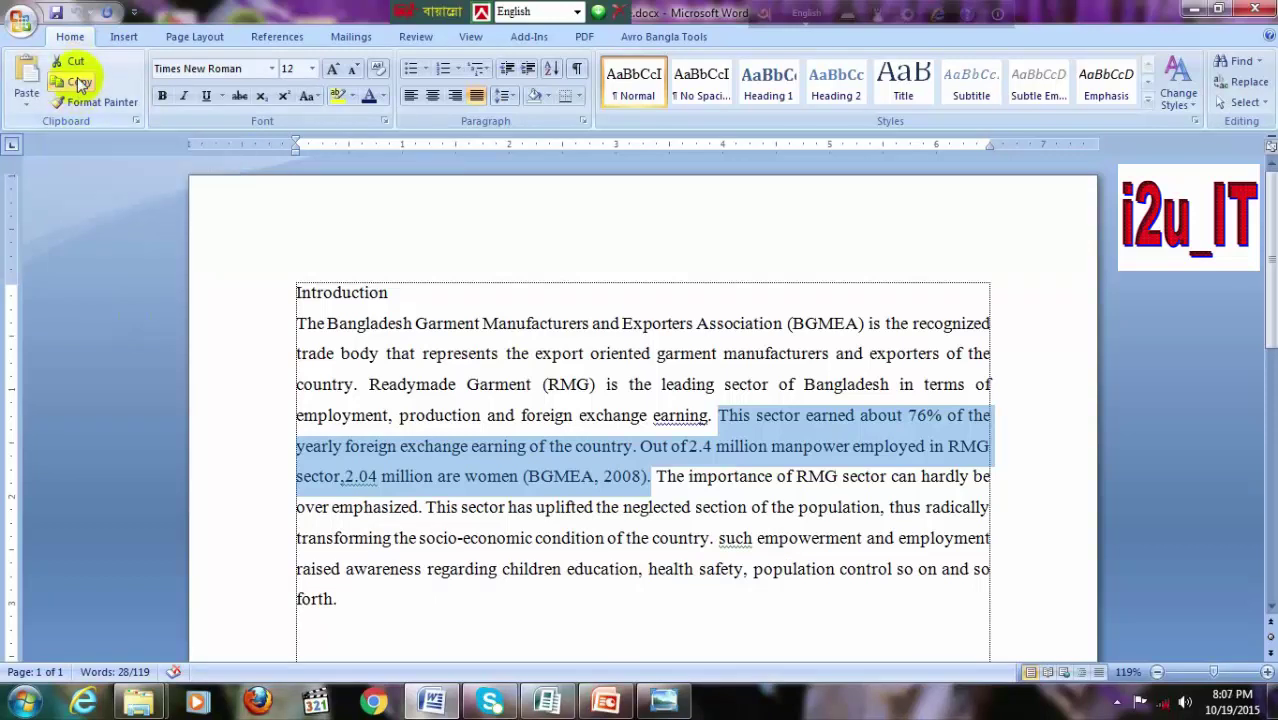
{"action": "scroll", "coordinate": [413, 541], "scroll_direction": "down", "scroll_amount": 2}
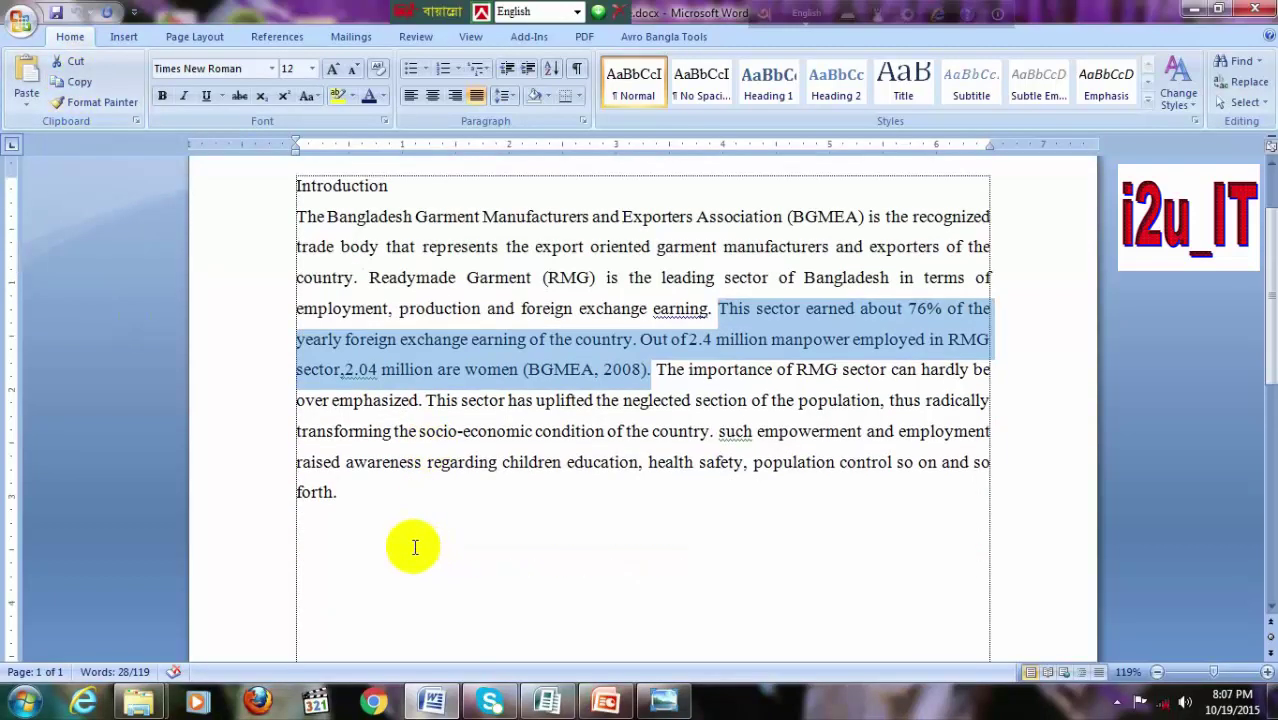
{"action": "left_click", "coordinate": [369, 547]}
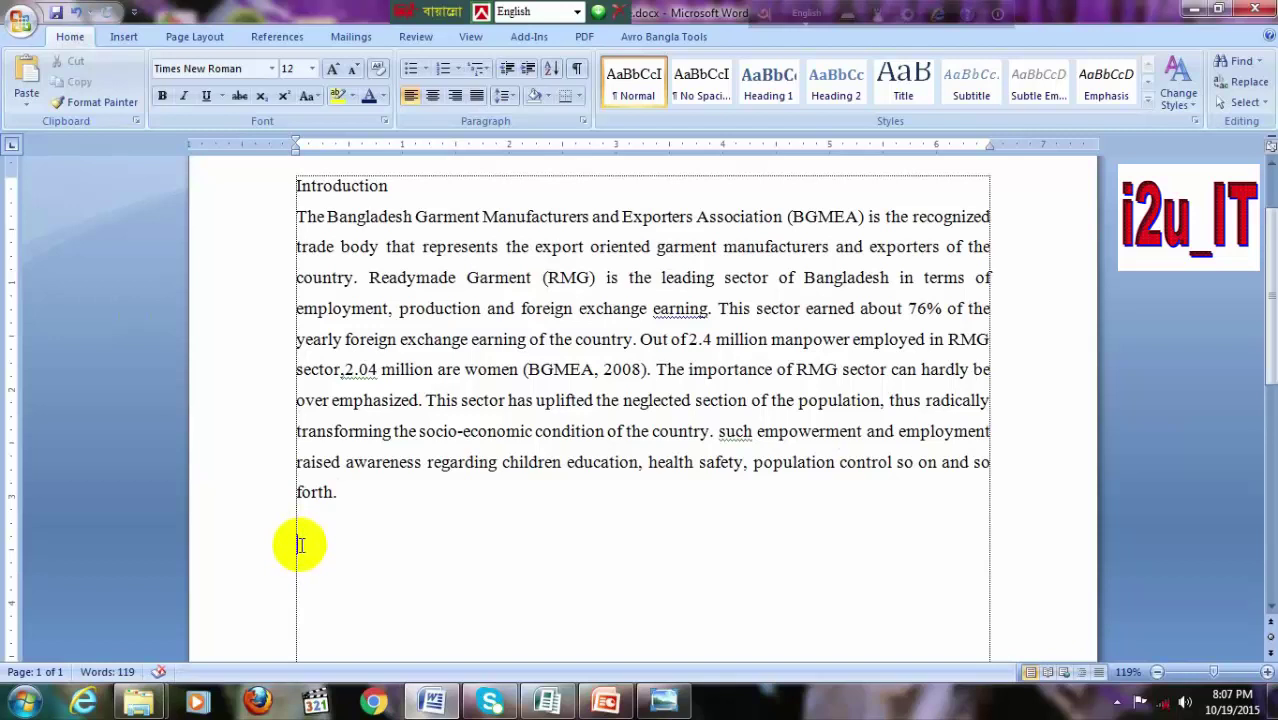
{"action": "left_click", "coordinate": [28, 80]}
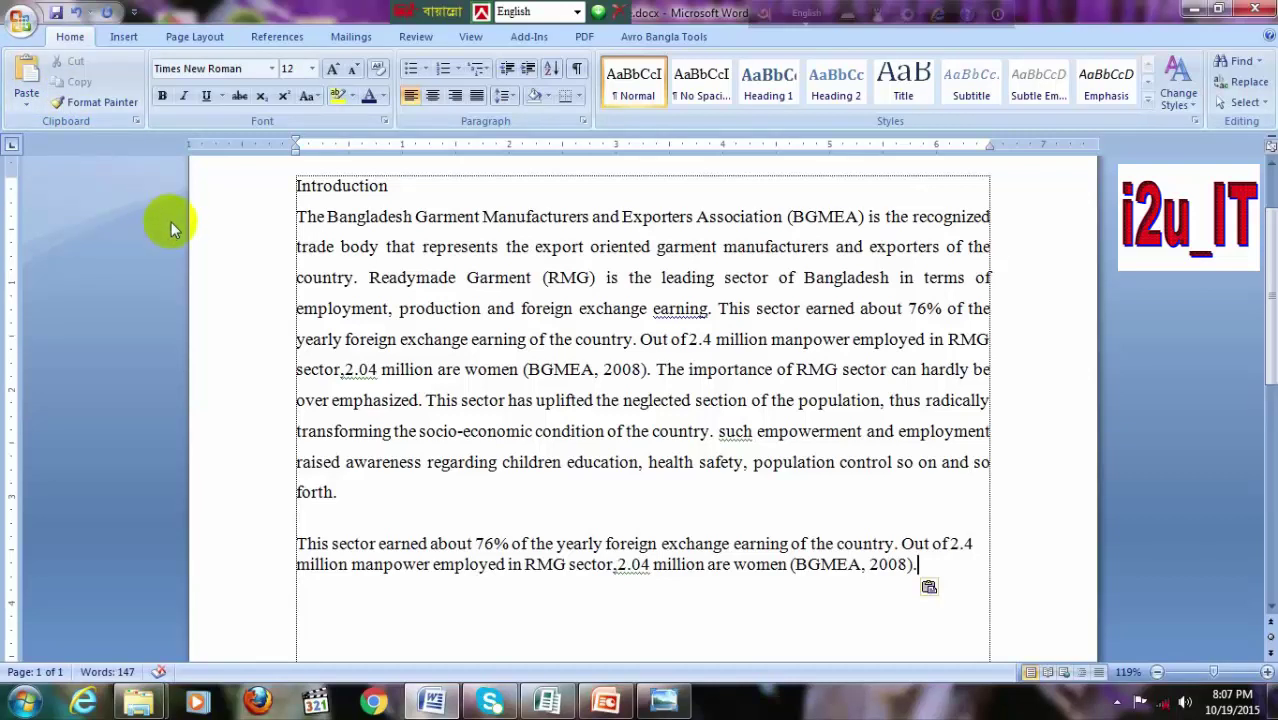
Cut "The importance of RMG sector can hardly be over emphasized" from the Introduction, placing the cursor after "(BGMEA, 2008).".
{"action": "left_click", "coordinate": [657, 370]}
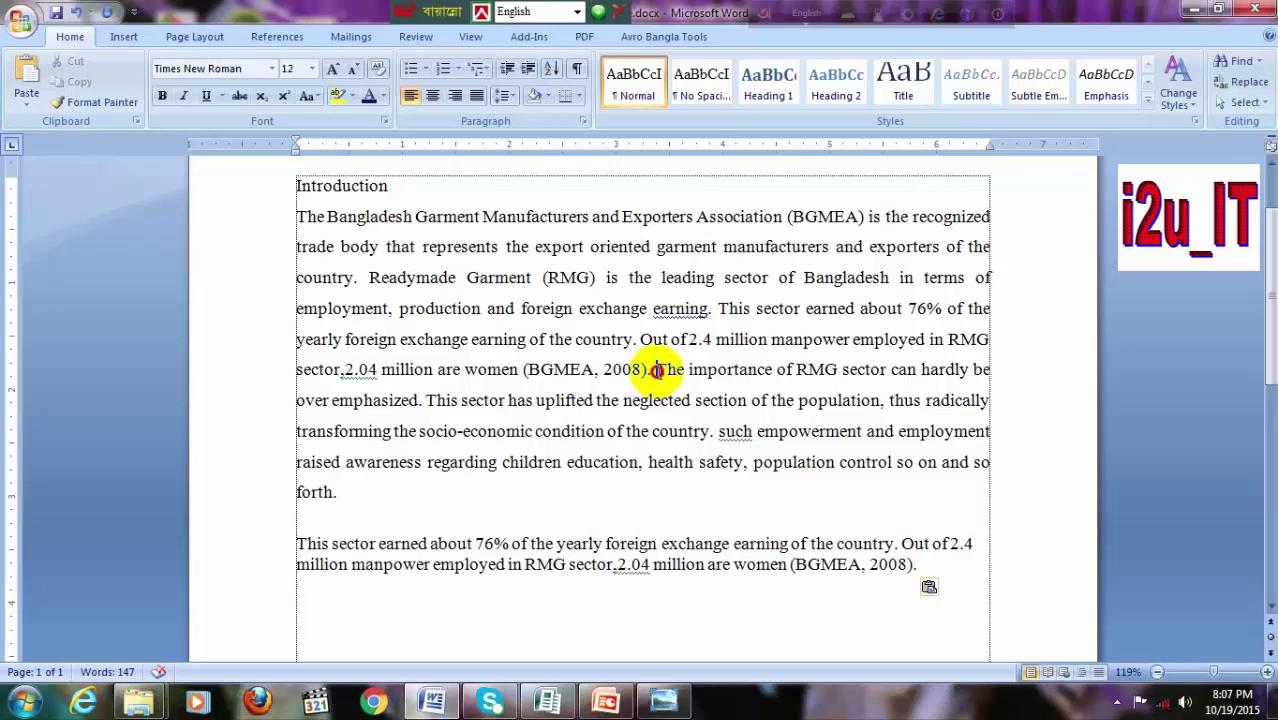
{"action": "left_click_drag", "start_coordinate": [657, 370], "coordinate": [420, 412]}
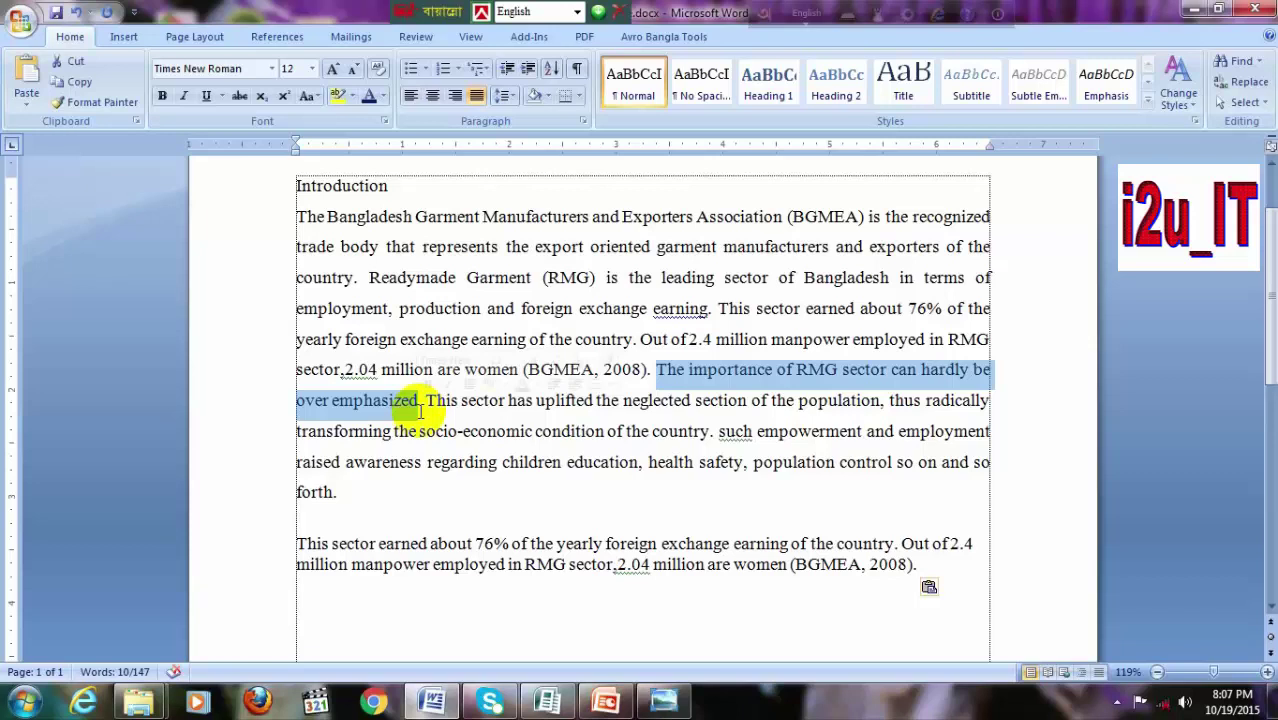
{"action": "mouse_move", "coordinate": [422, 400]}
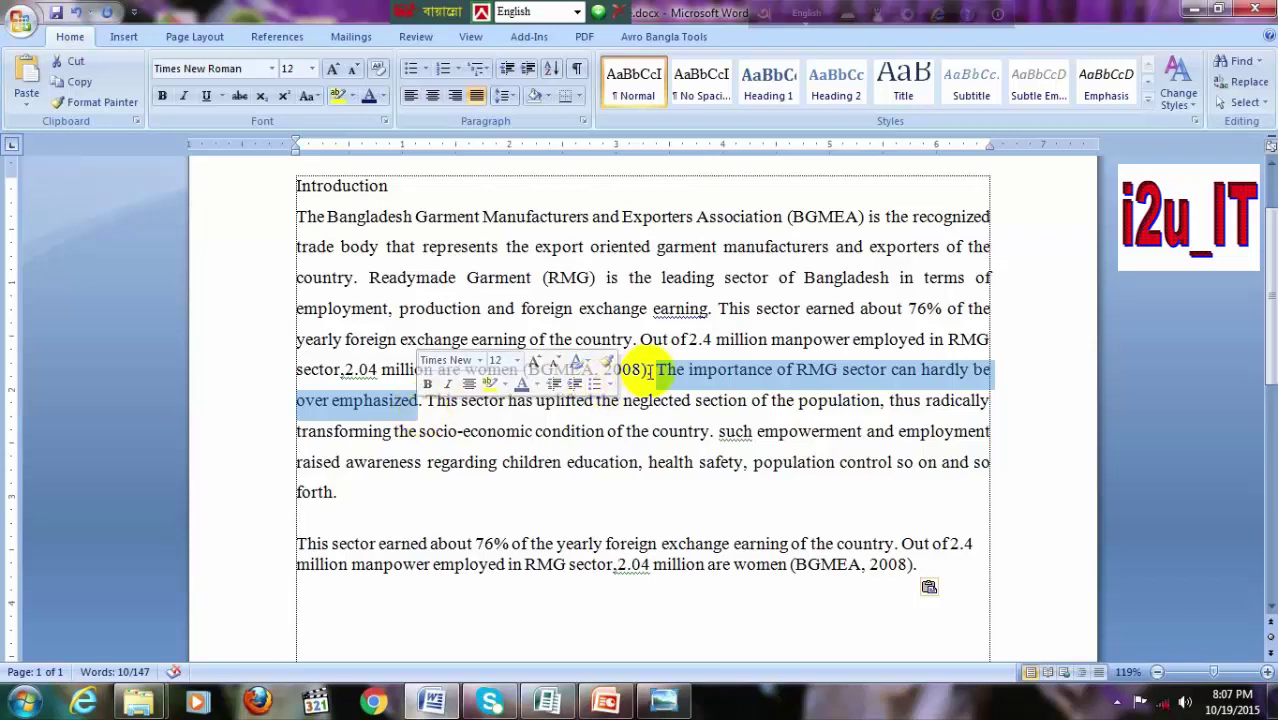
{"action": "left_click", "coordinate": [70, 64]}
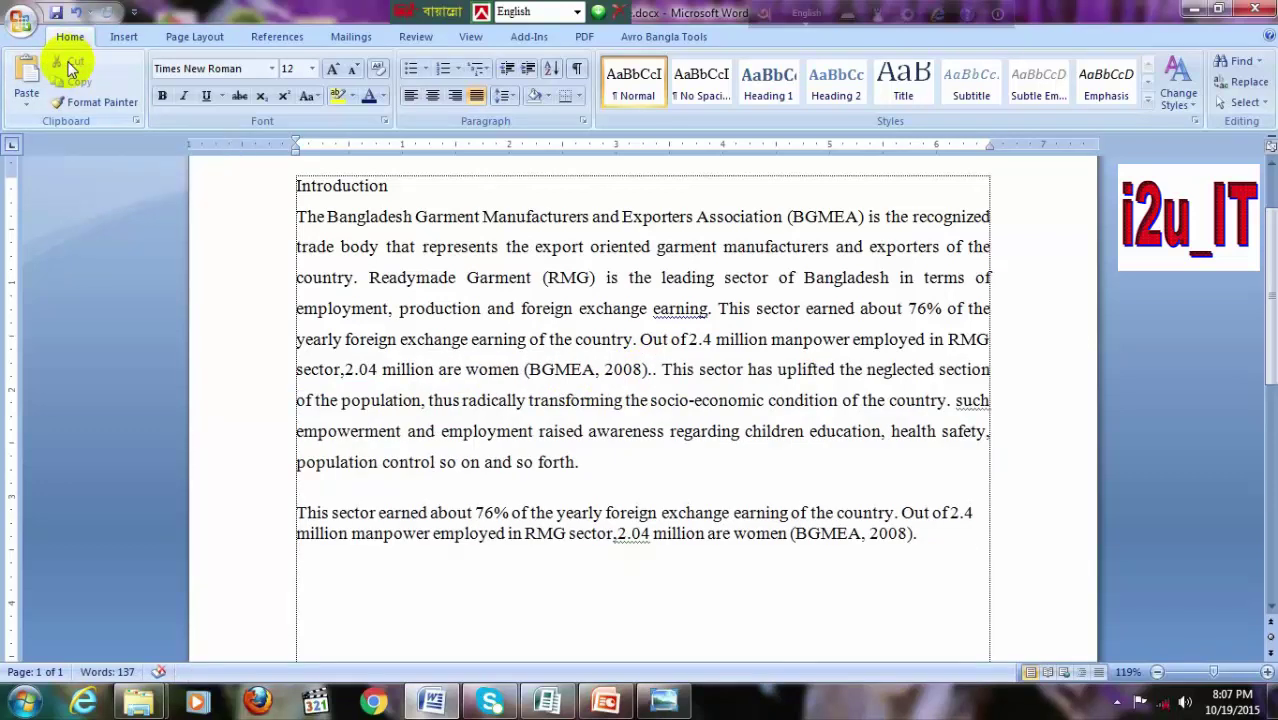
{"action": "key", "text": "BackSpace"}
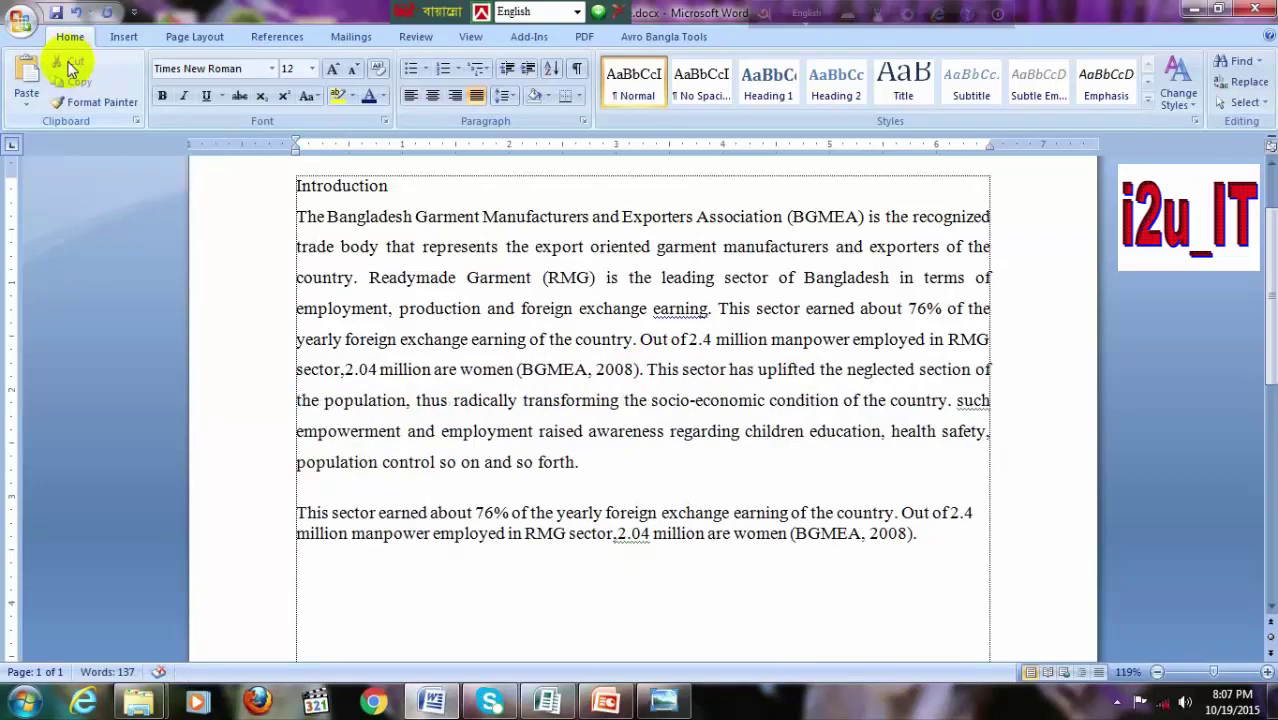
{"action": "left_click", "coordinate": [939, 535]}
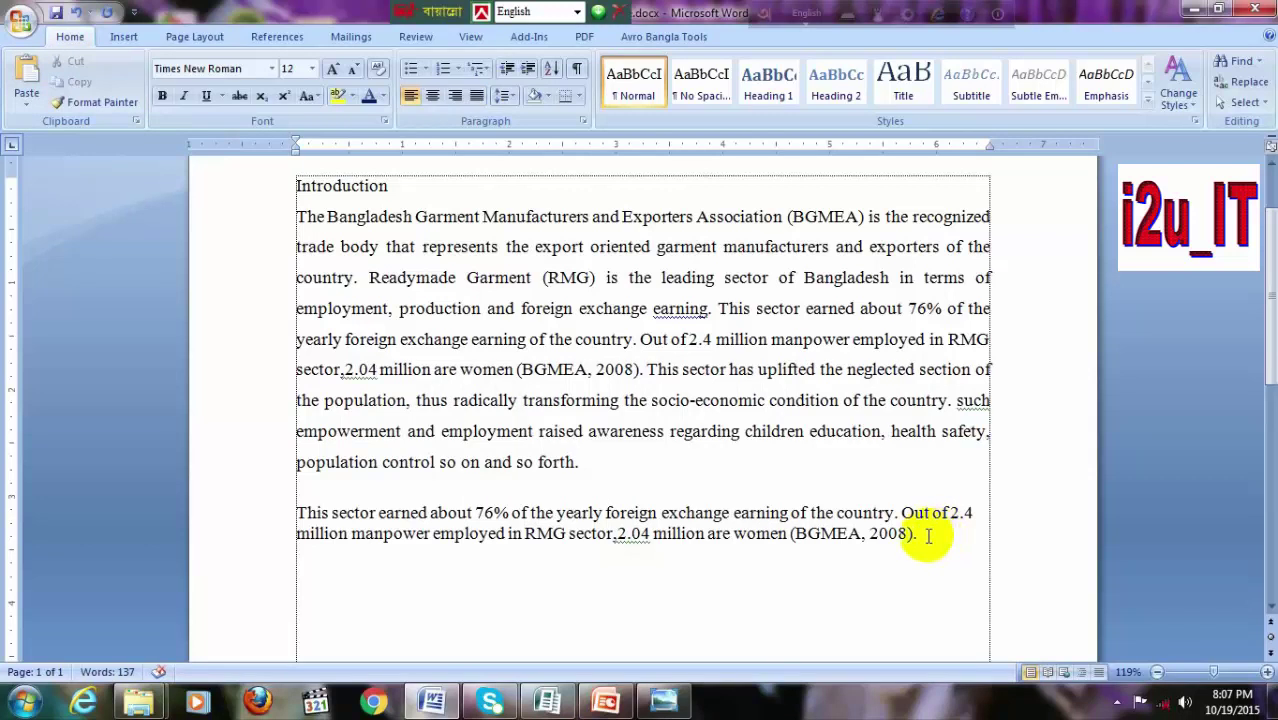
Paste the importance sentence after "(BGMEA, 2008)." and end it with a period.
{"action": "left_click", "coordinate": [27, 88]}
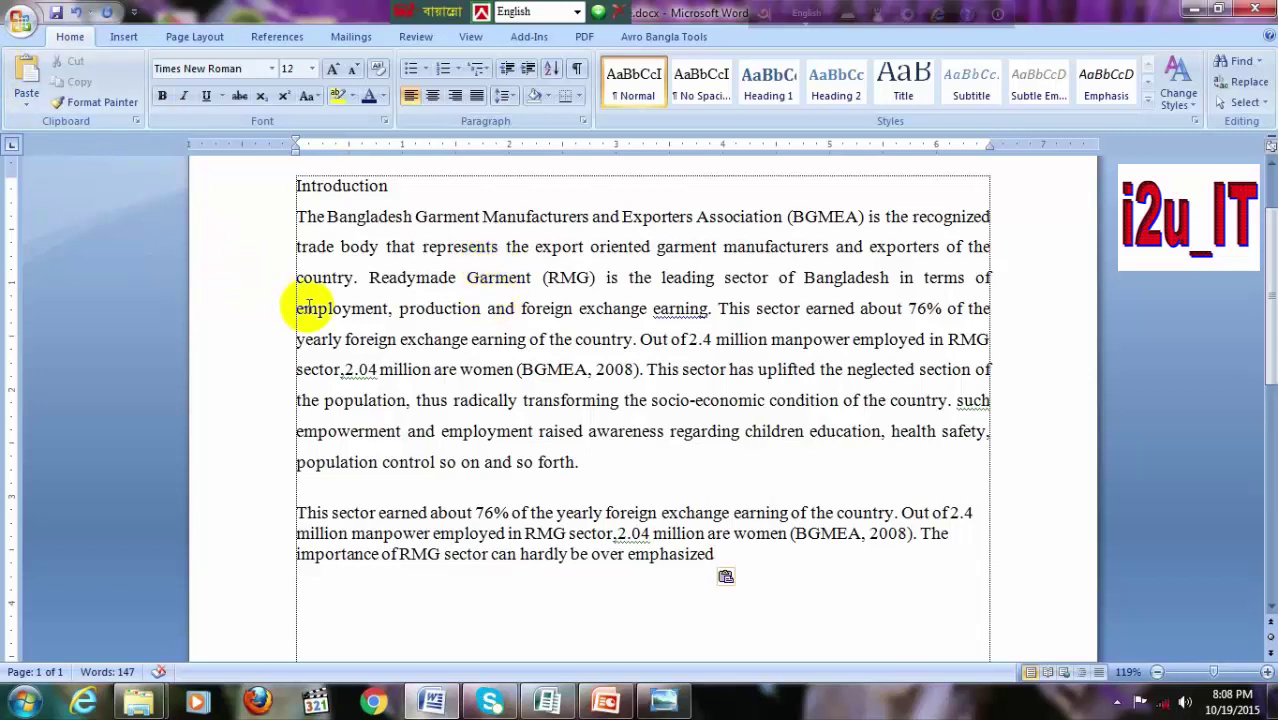
{"action": "type", "text": "."}
{"action": "left_click", "coordinate": [15, 90]}
{"action": "left_click", "coordinate": [15, 90]}
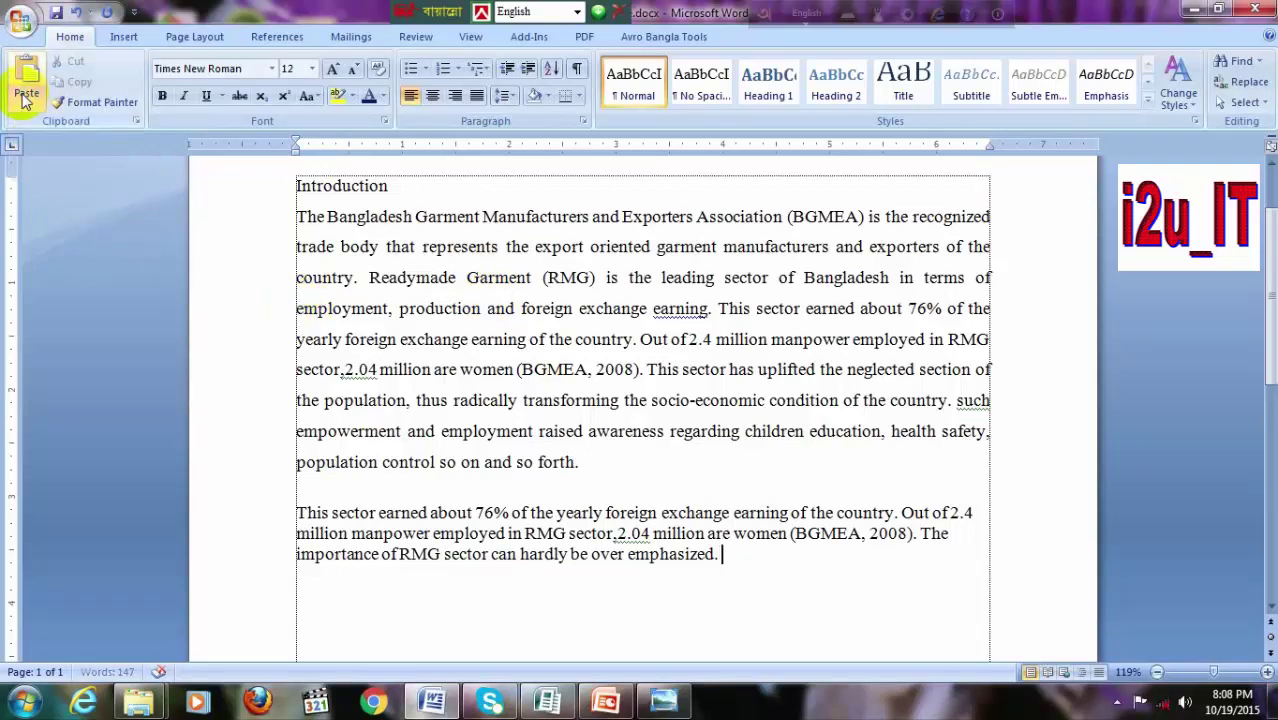
Paste many more copies of the importance sentence onto the second paragraph's end.
{"action": "left_click", "coordinate": [16, 82]}
{"action": "left_click", "coordinate": [16, 82]}
{"action": "left_click", "coordinate": [16, 82]}
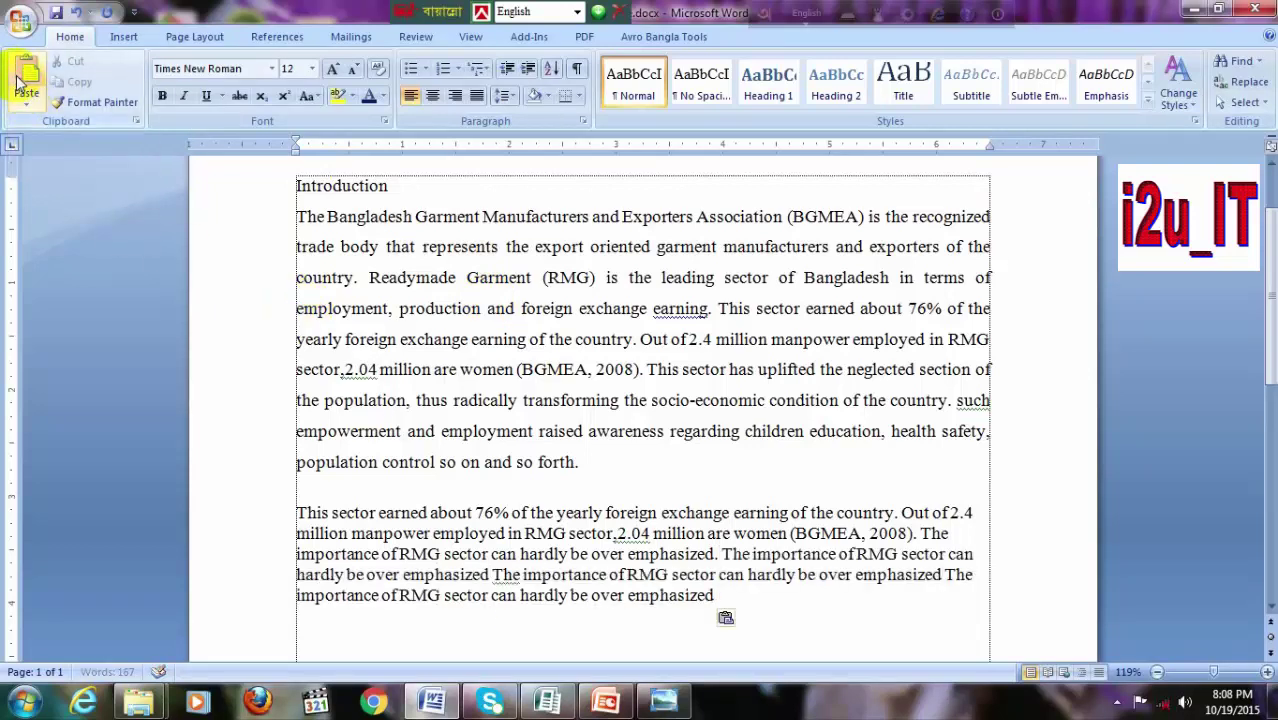
{"action": "left_click", "coordinate": [16, 80]}
{"action": "left_click", "coordinate": [16, 80]}
{"action": "left_click", "coordinate": [16, 80]}
{"action": "left_click", "coordinate": [16, 80]}
{"action": "left_click", "coordinate": [16, 80]}
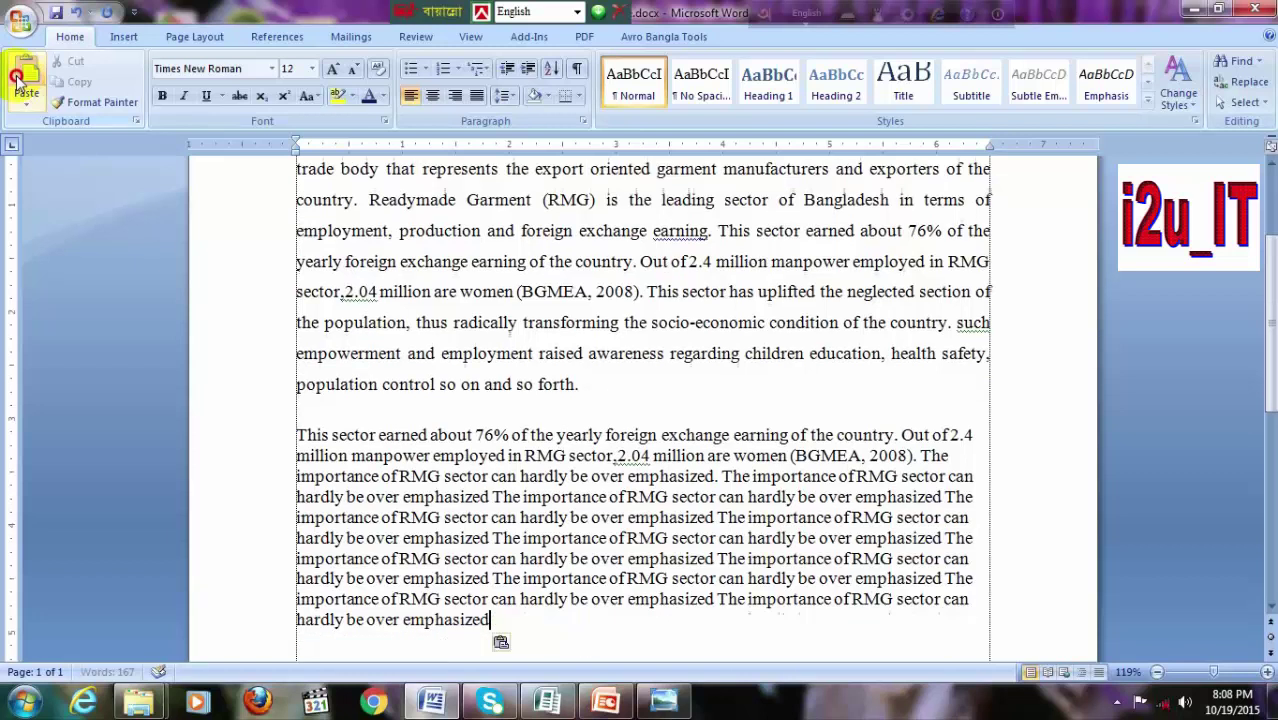
{"action": "left_click", "coordinate": [16, 80]}
{"action": "left_click", "coordinate": [16, 80]}
{"action": "left_click", "coordinate": [16, 80]}
{"action": "left_click", "coordinate": [16, 80]}
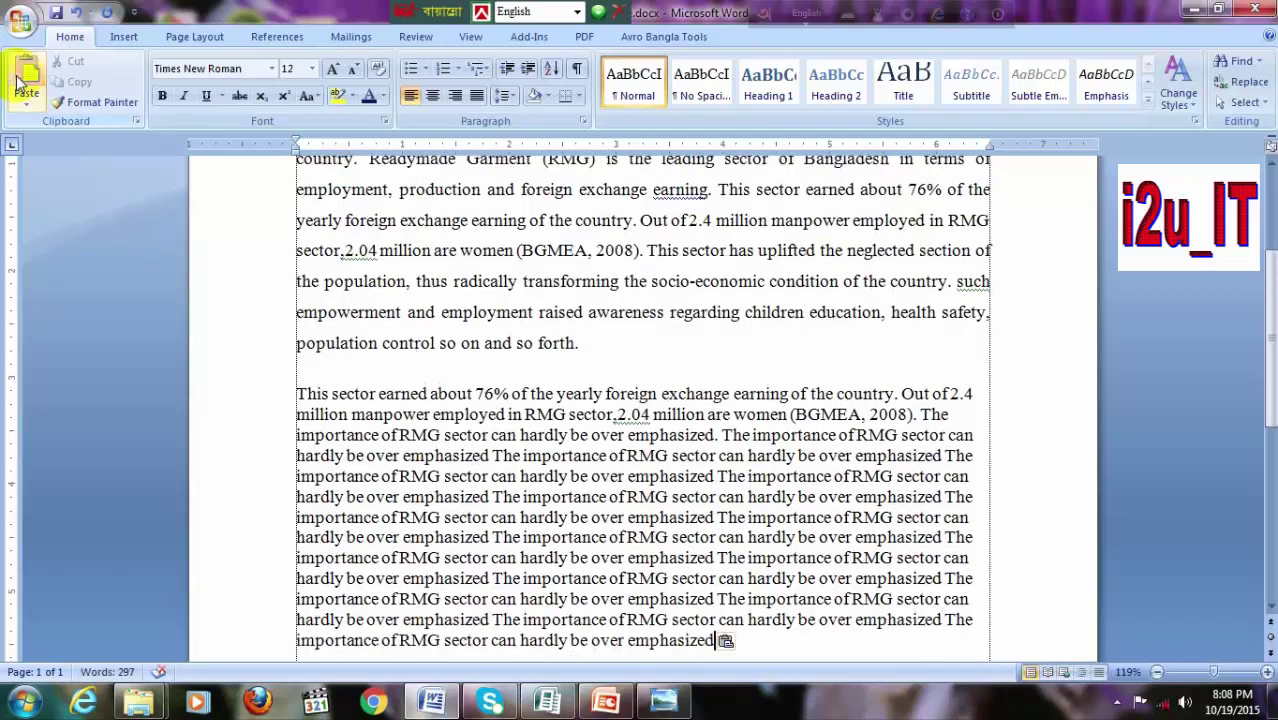
Copy the lines from "country. Readymade Garment" to "employed in RMG" into a new final paragraph.
{"action": "scroll", "coordinate": [474, 388], "scroll_direction": "up", "scroll_amount": 1}
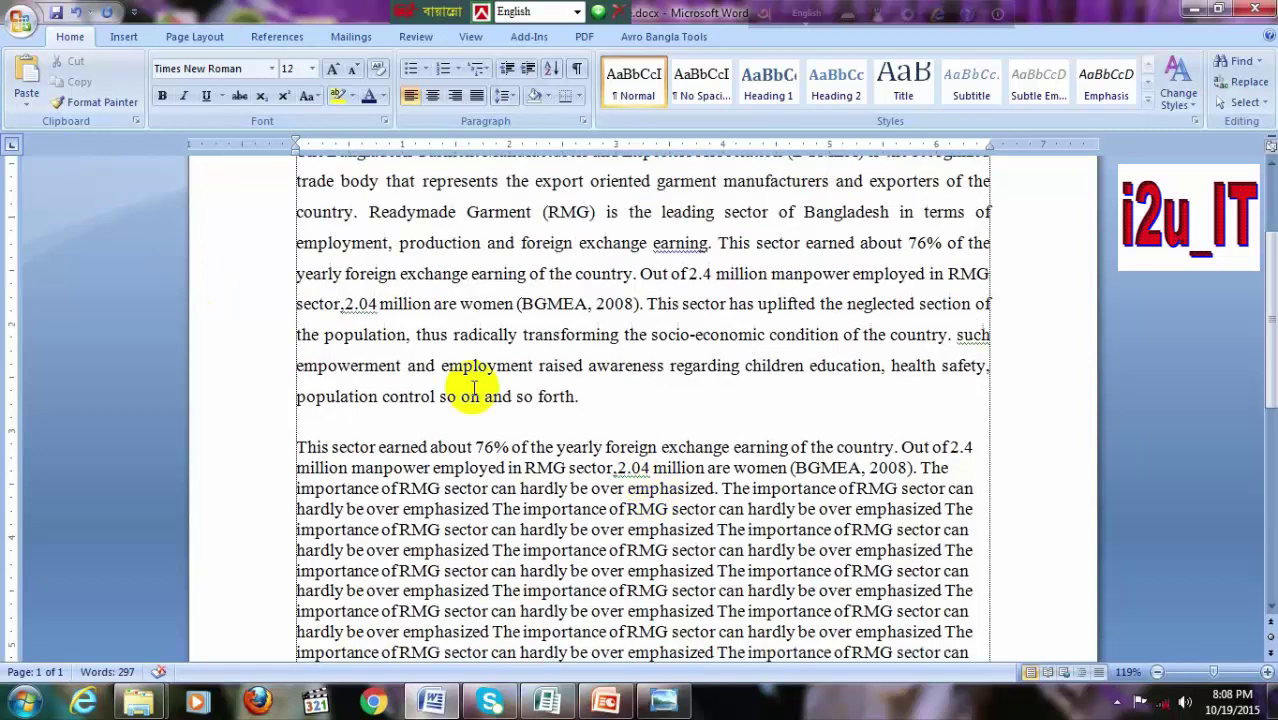
{"action": "left_click_drag", "start_coordinate": [265, 212], "coordinate": [275, 273]}
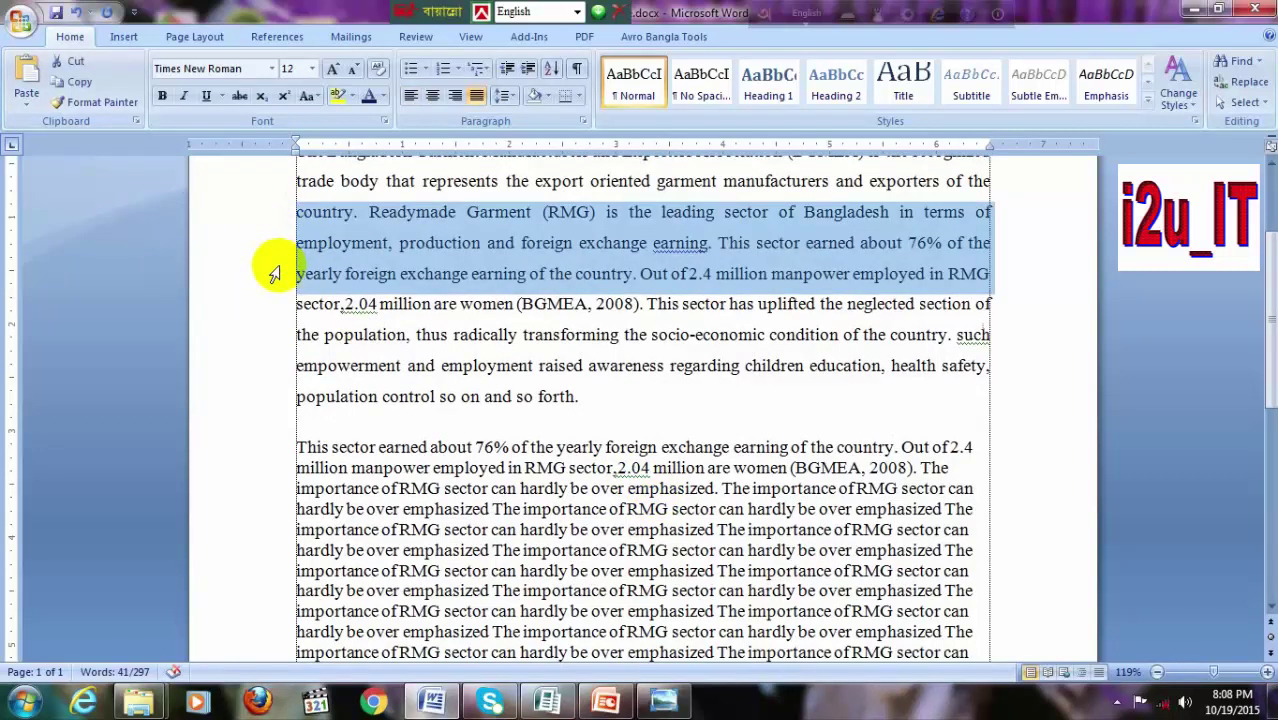
{"action": "left_click", "coordinate": [439, 520]}
{"action": "scroll", "coordinate": [439, 520], "scroll_direction": "down", "scroll_amount": 4}
{"action": "left_click", "coordinate": [789, 497]}
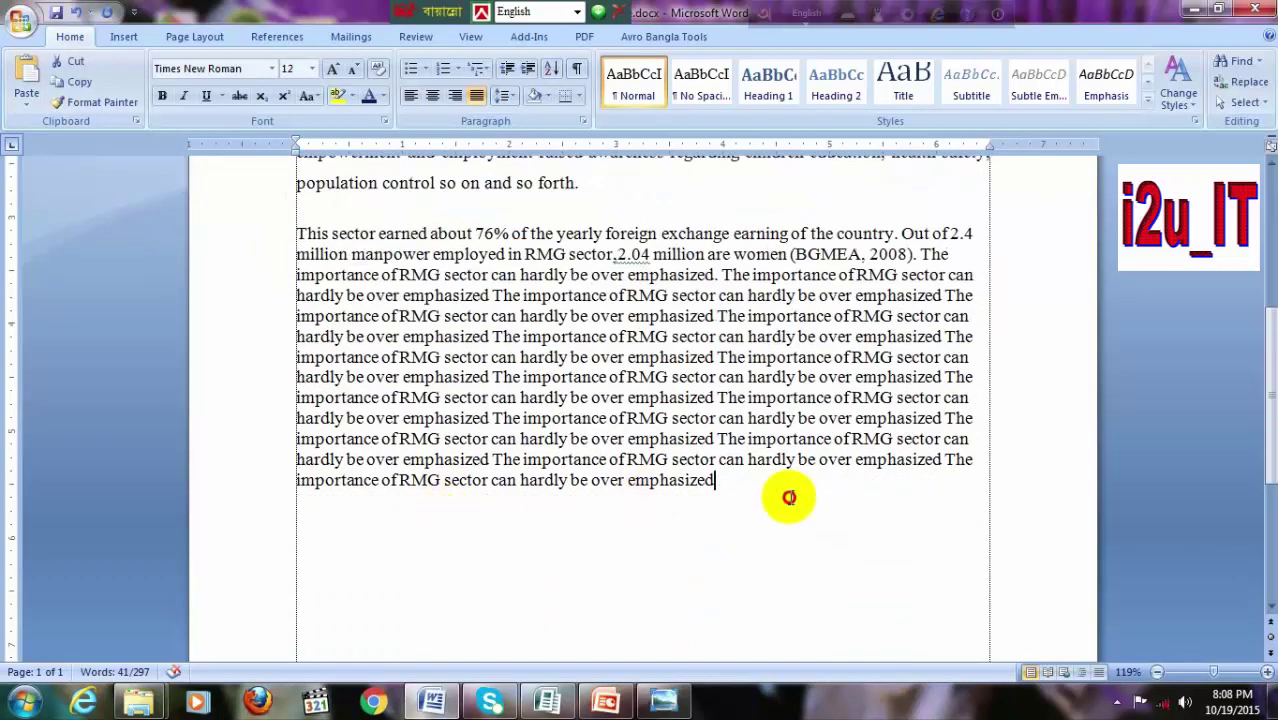
{"action": "key", "text": "Return"}
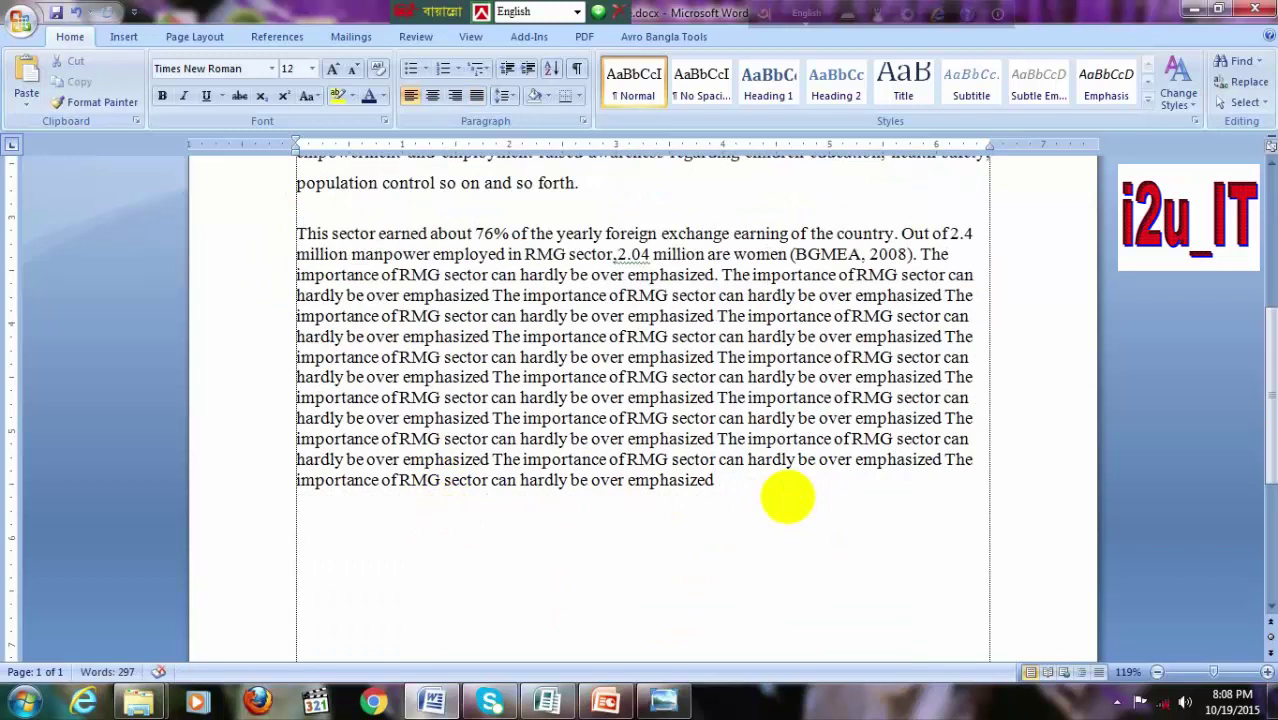
{"action": "type", "text": "country. Readymade Garment (RMG) is the leading sector of Bangladesh in terms of employment, production and foreign exchange earning. This sector earned about 76% of the yearly foreign exchange earning of the country. Out of 2.4 million manpower employed in RMG"}
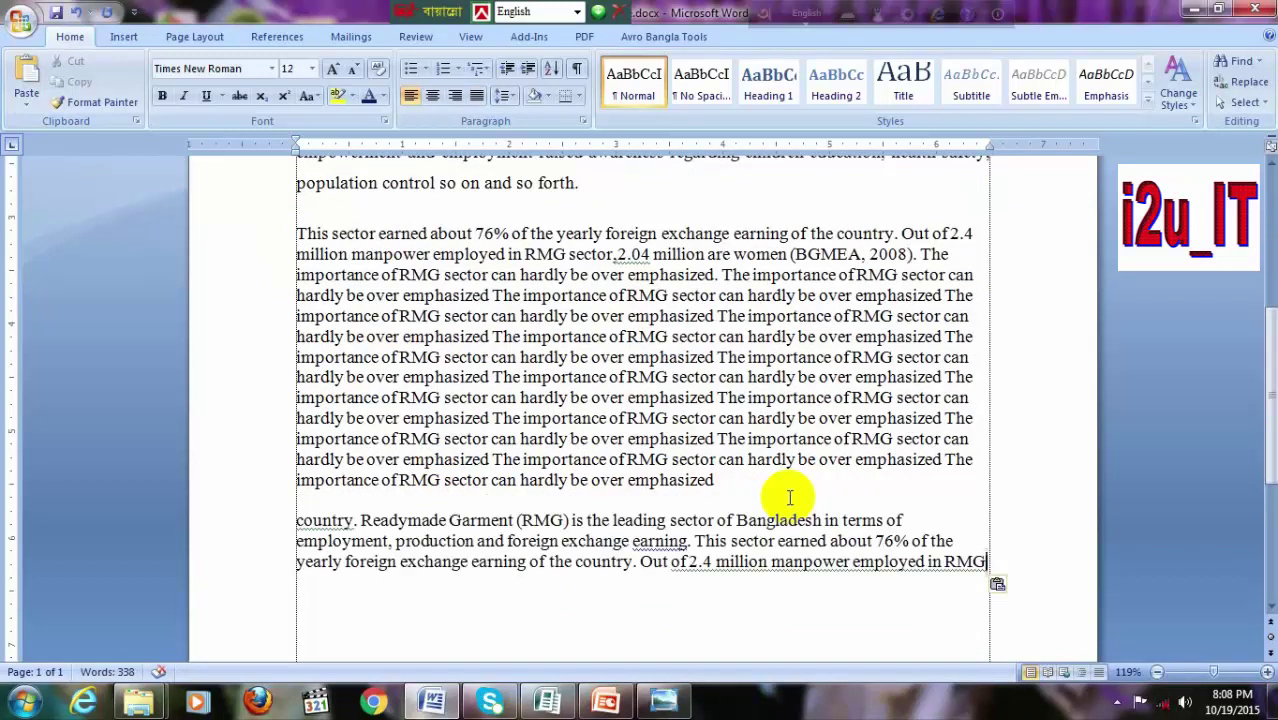
{"action": "scroll", "coordinate": [789, 497], "scroll_direction": "up", "scroll_amount": 2}
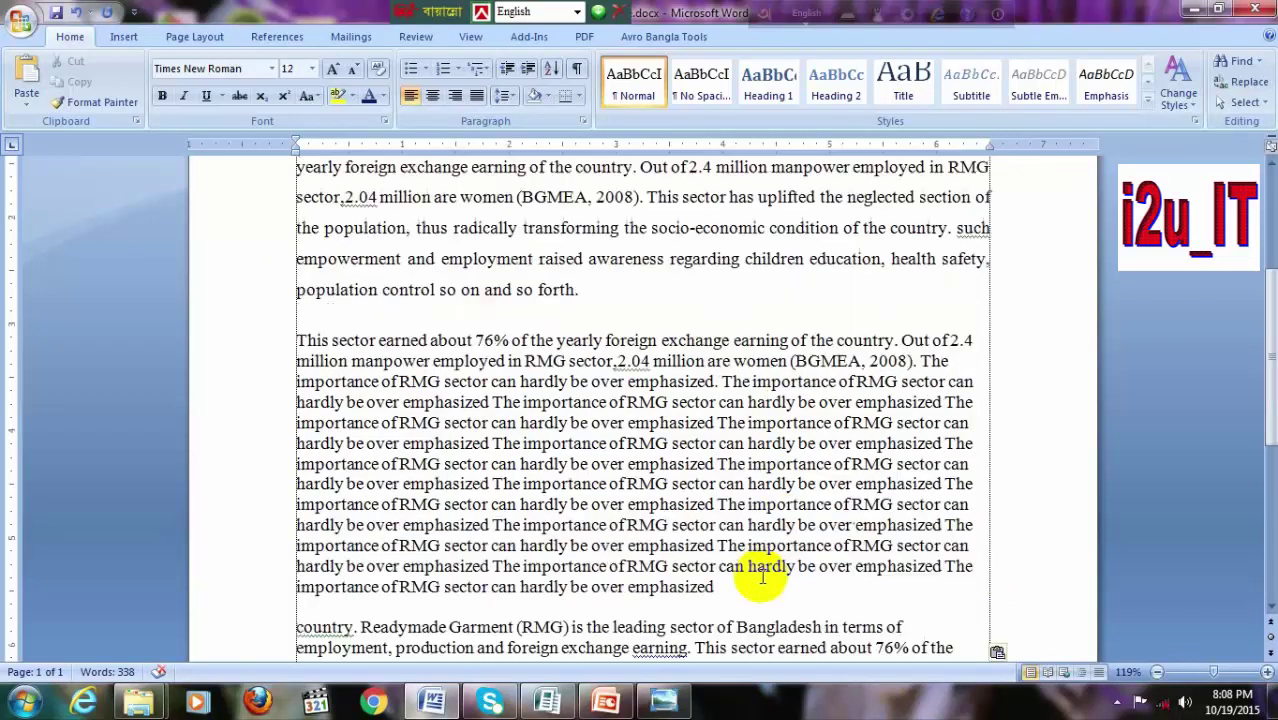
{"action": "scroll", "coordinate": [205, 386], "scroll_direction": "up", "scroll_amount": 3}
Move the lines from "trade body that represents" to "employed in RMG" onto a new line at the end.
{"action": "left_click_drag", "start_coordinate": [250, 290], "coordinate": [265, 400]}
{"action": "key", "text": "ctrl+c"}
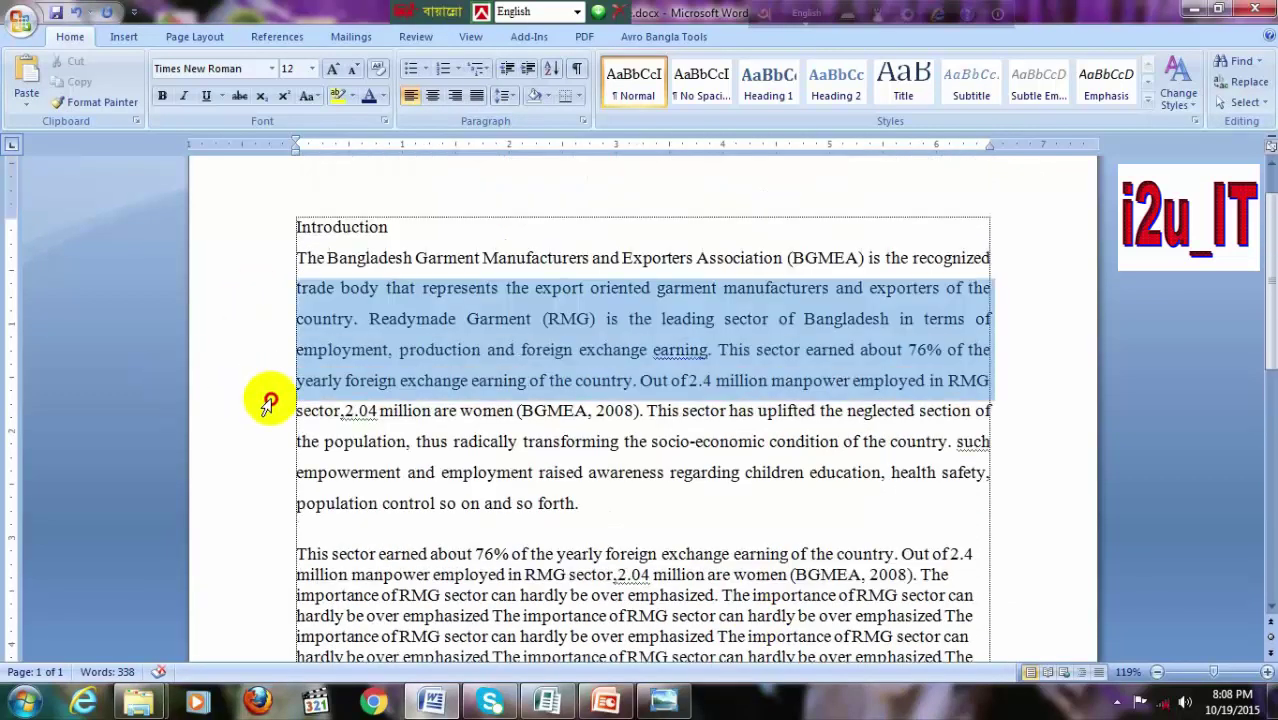
{"action": "key", "text": "Delete"}
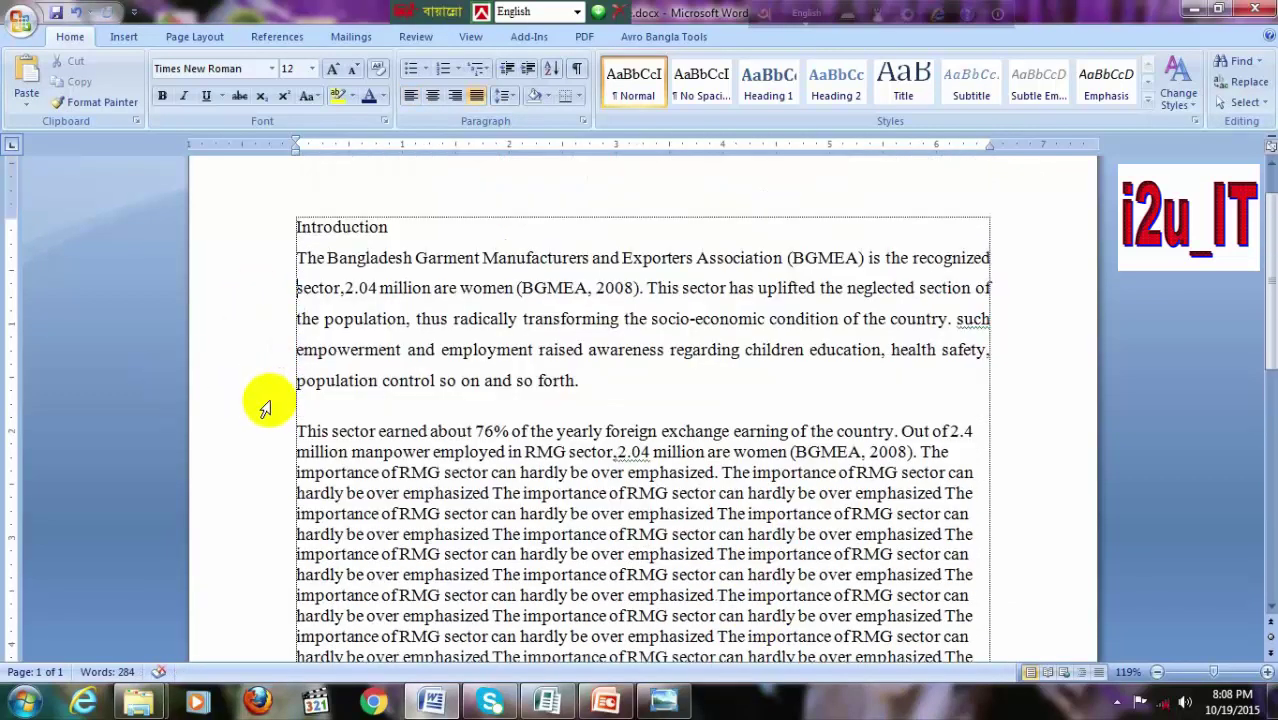
{"action": "scroll", "coordinate": [265, 408], "scroll_direction": "down", "scroll_amount": 4}
{"action": "scroll", "coordinate": [265, 408], "scroll_direction": "down", "scroll_amount": 3}
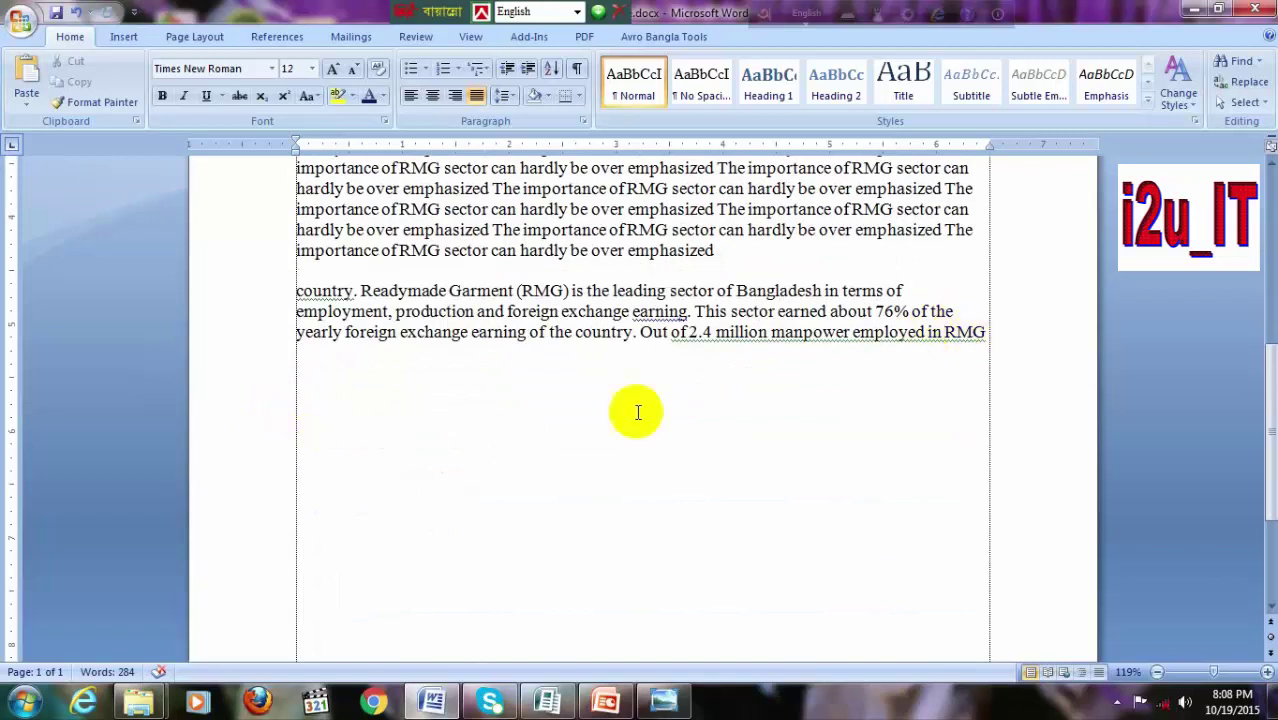
{"action": "left_click", "coordinate": [431, 410]}
{"action": "left_click", "coordinate": [993, 337]}
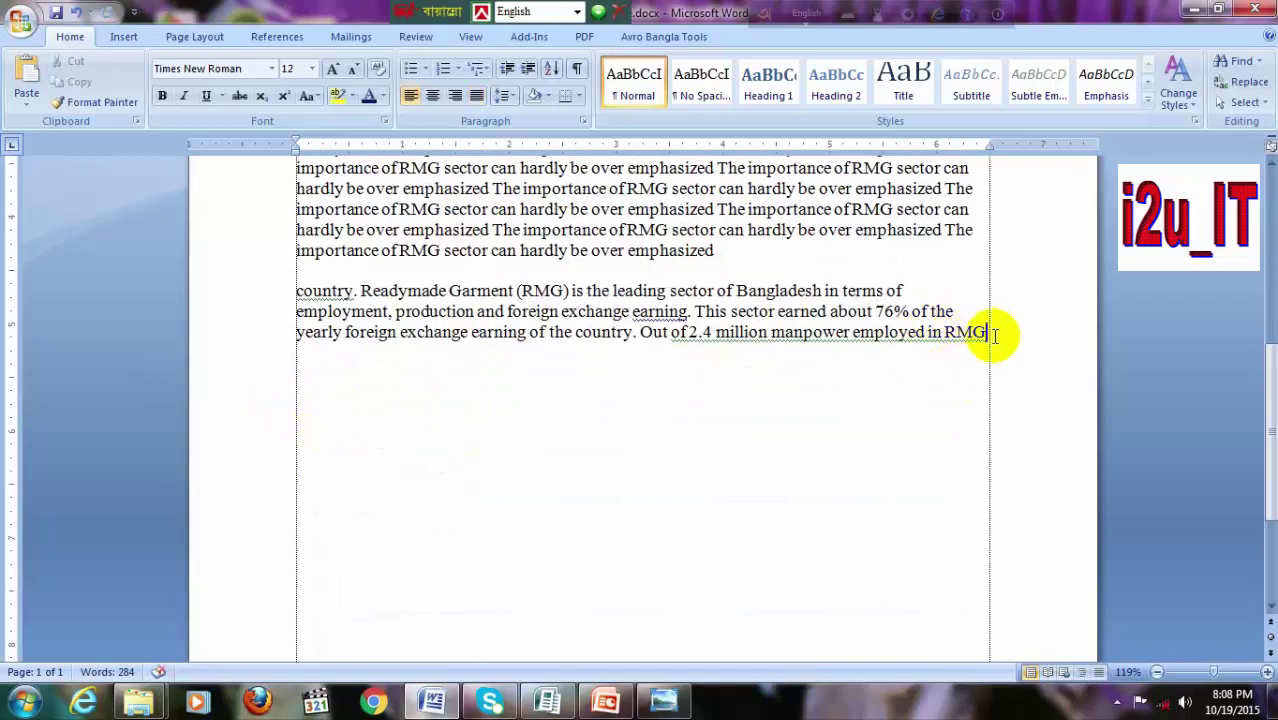
{"action": "key", "text": "Return"}
{"action": "key", "text": "ctrl+v"}
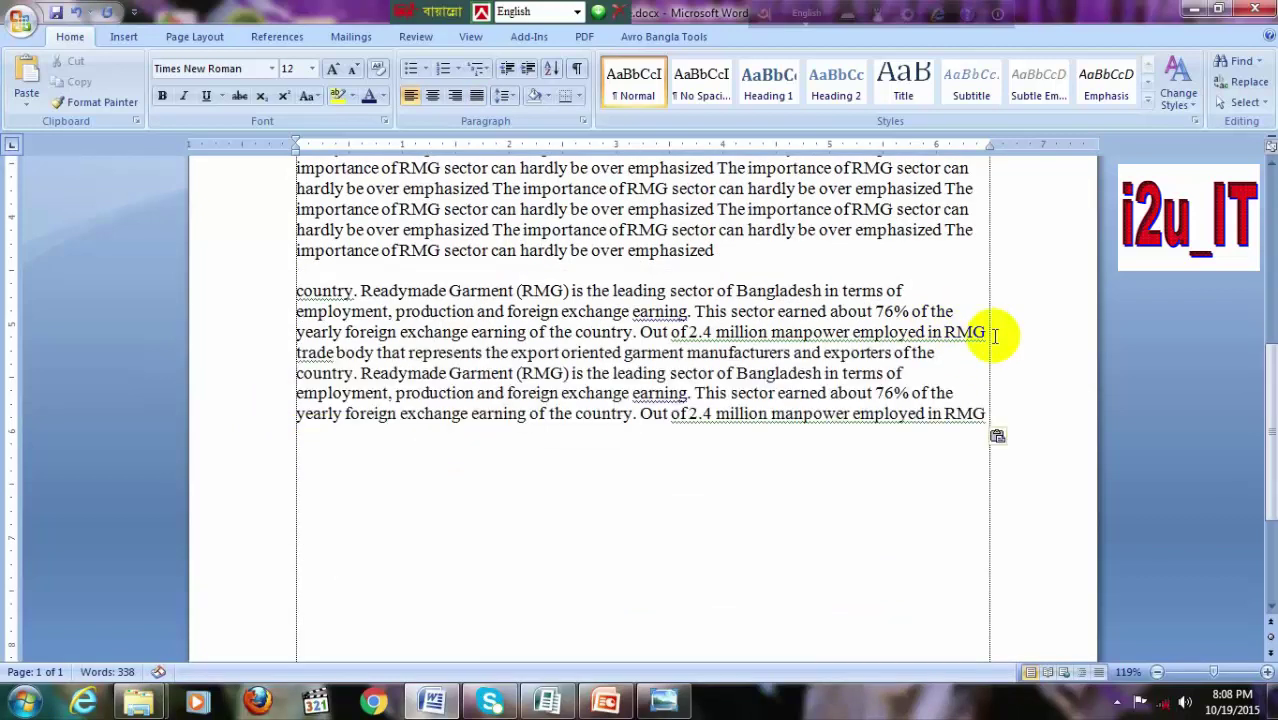
{"action": "scroll", "coordinate": [922, 343], "scroll_direction": "up", "scroll_amount": 2}
{"action": "scroll", "coordinate": [243, 310], "scroll_direction": "up", "scroll_amount": 2}
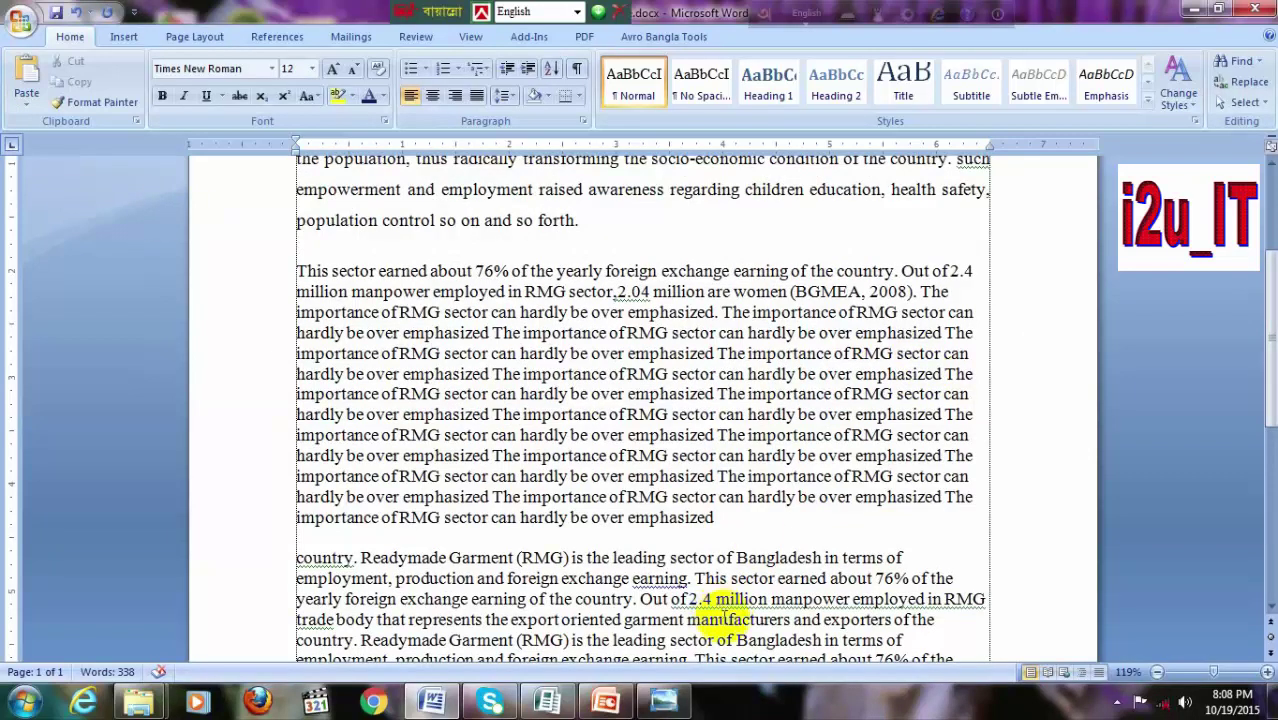
{"action": "scroll", "coordinate": [677, 650], "scroll_direction": "up", "scroll_amount": 3}
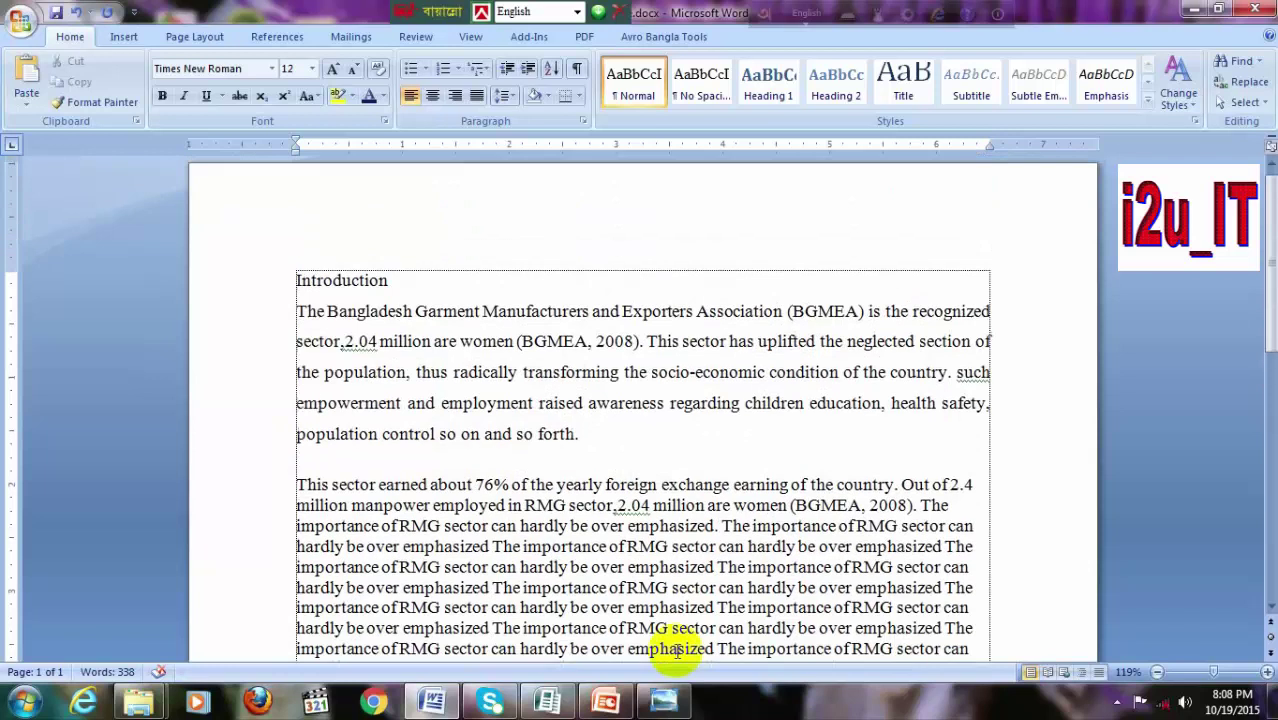